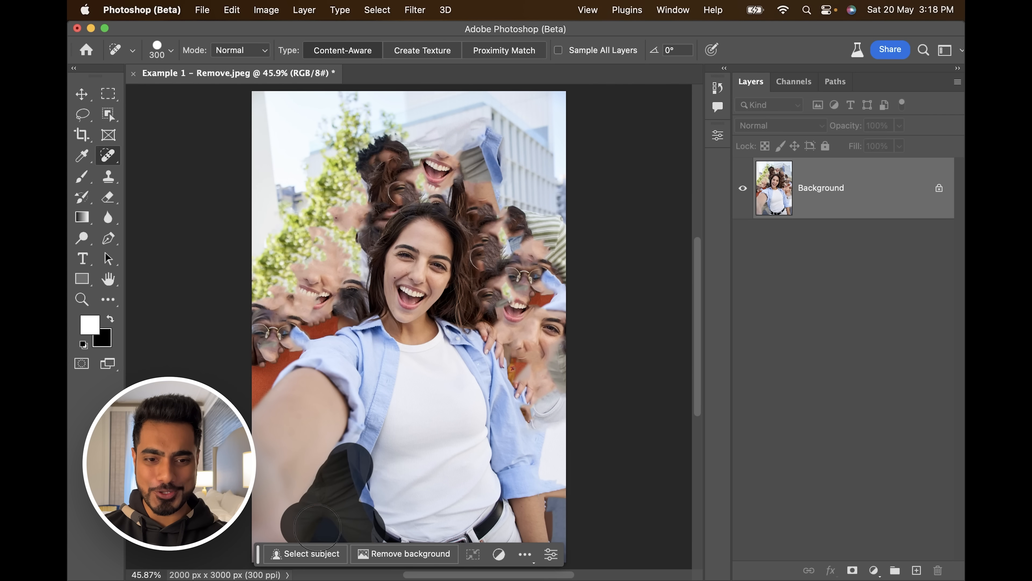
Step: Lasso-select the friends behind the woman in the white shirt, tracing around her outline
drag(253, 415, 371, 298)
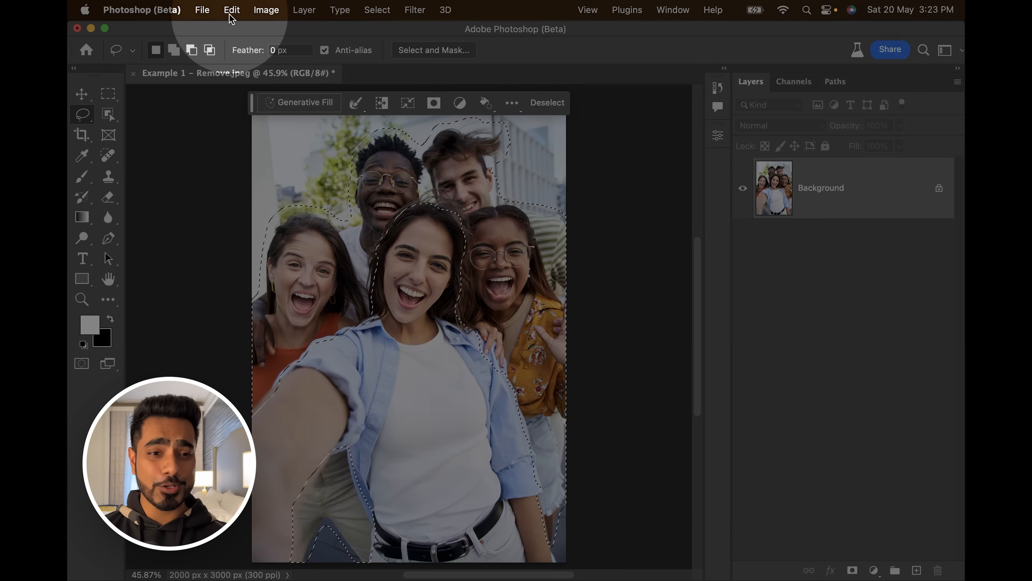
click(232, 10)
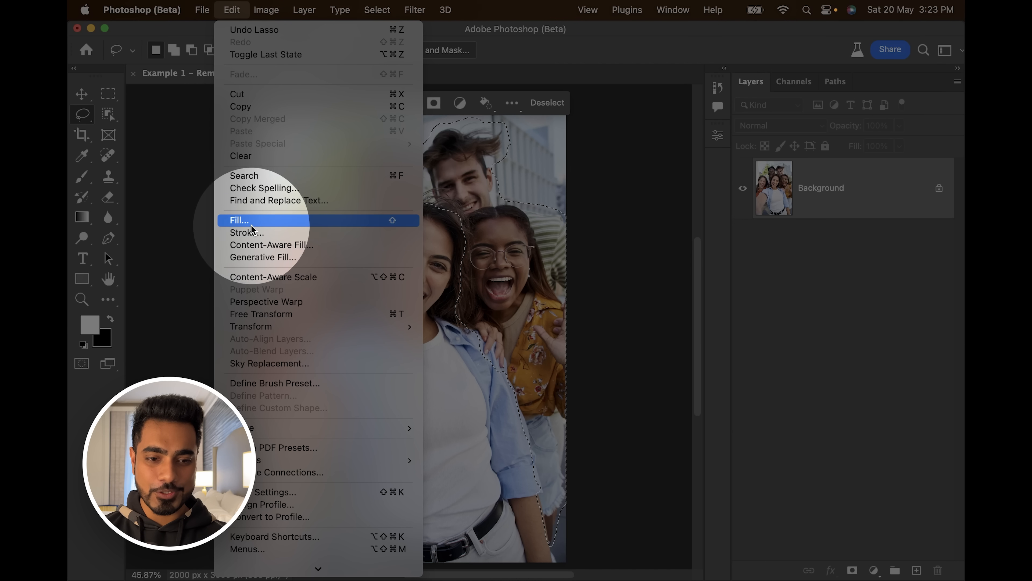
click(260, 245)
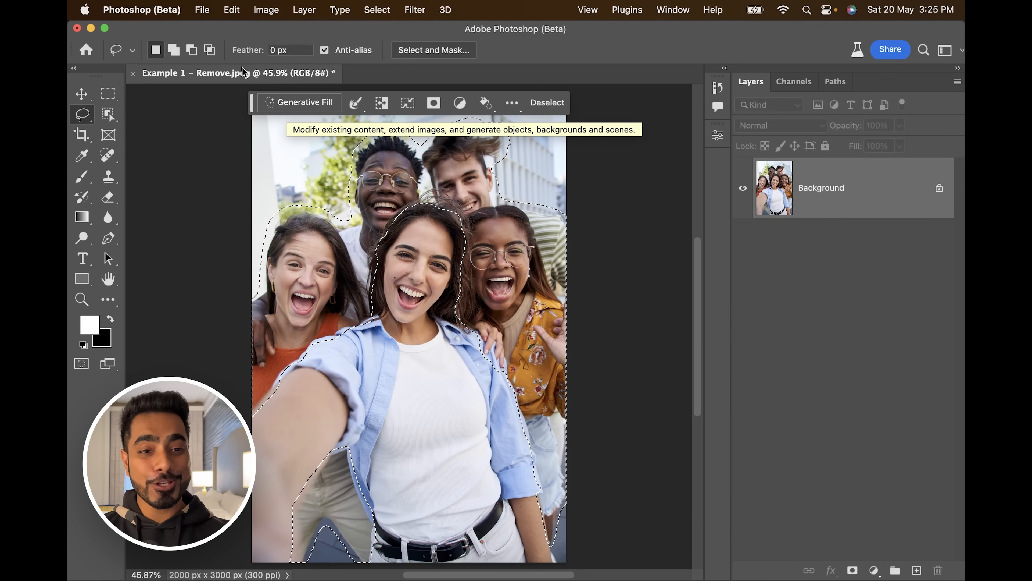
click(237, 11)
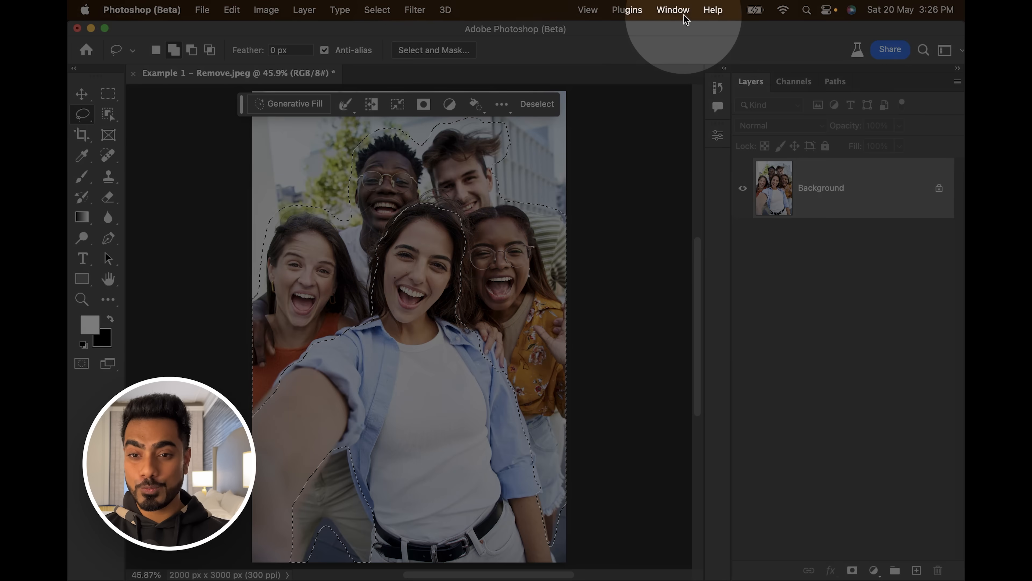
click(673, 9)
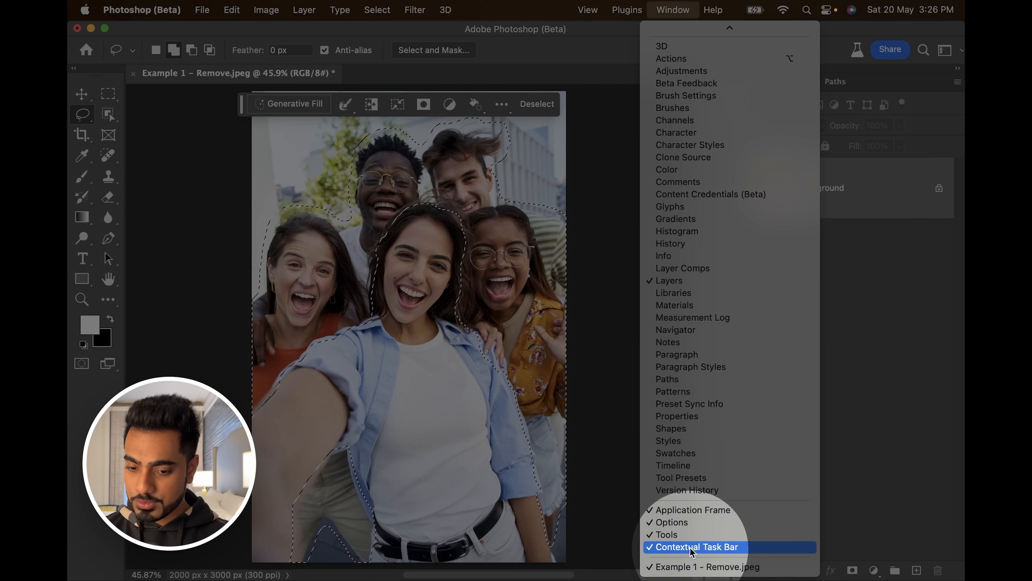
click(667, 11)
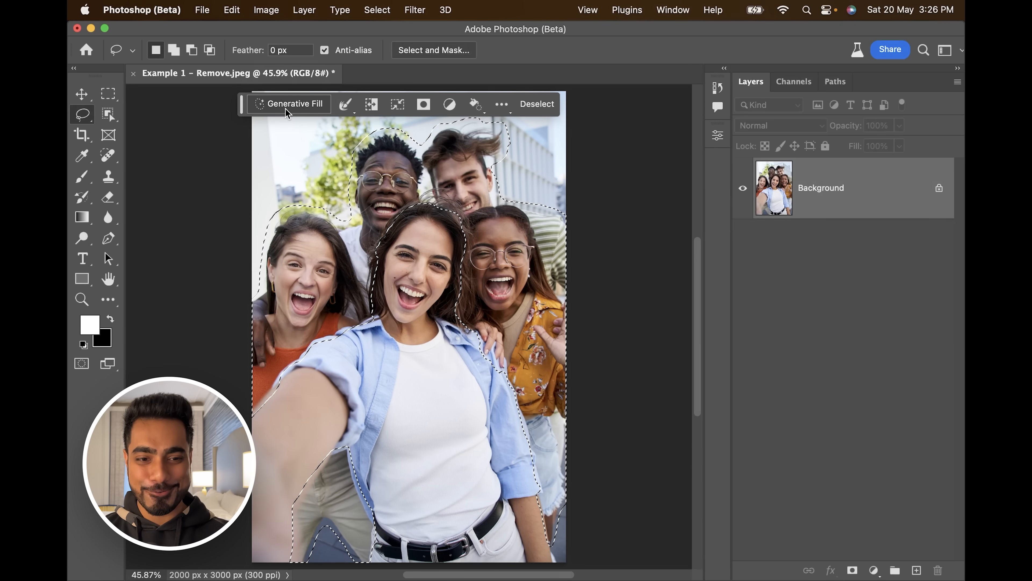
Step: Run Generative Fill on the selected friends with the prompt left blank
click(285, 109)
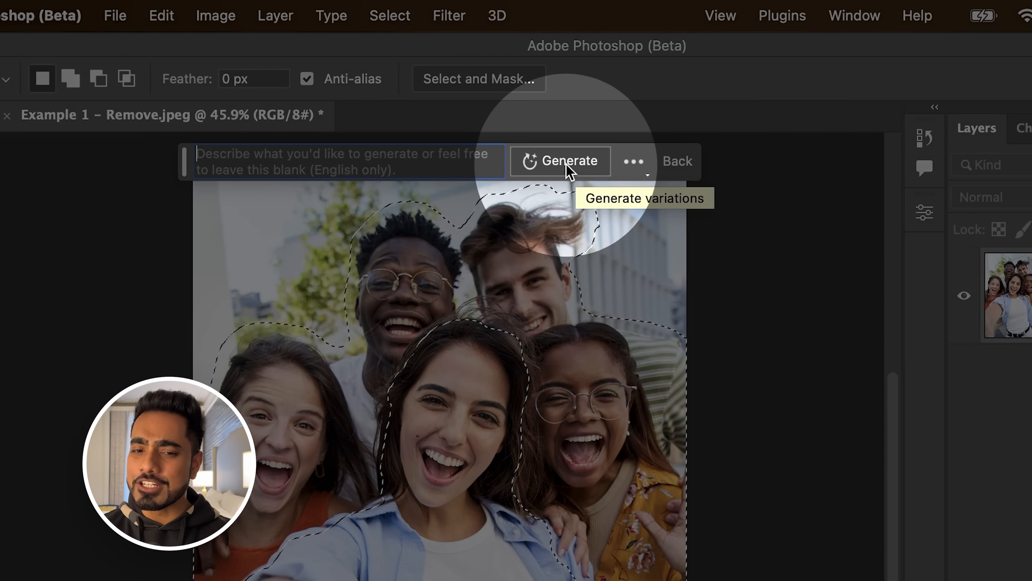
click(574, 168)
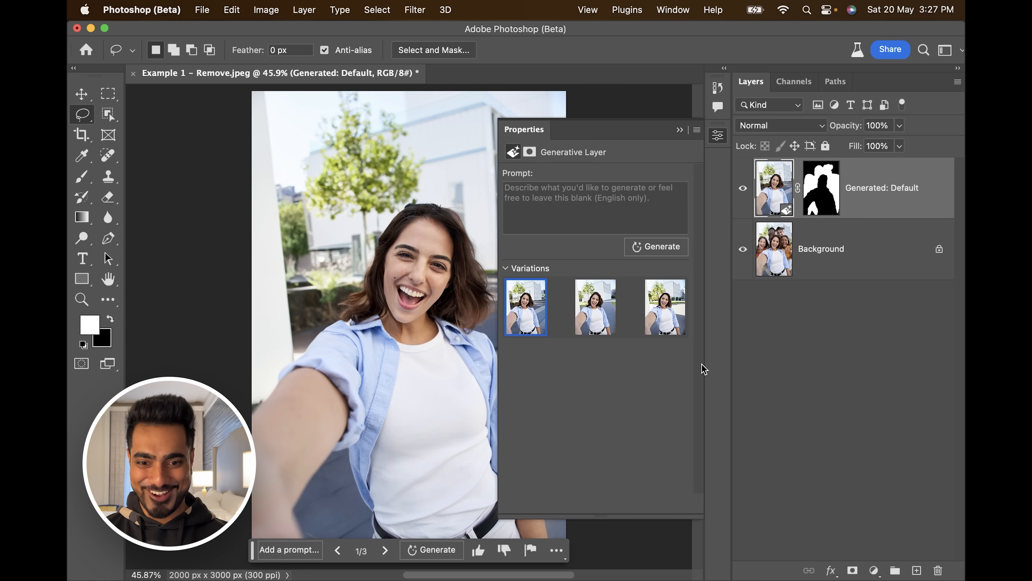
Step: Hide and reshow the generated layer to compare it with the original photo, and preview its other variations
drag(405, 337, 334, 329)
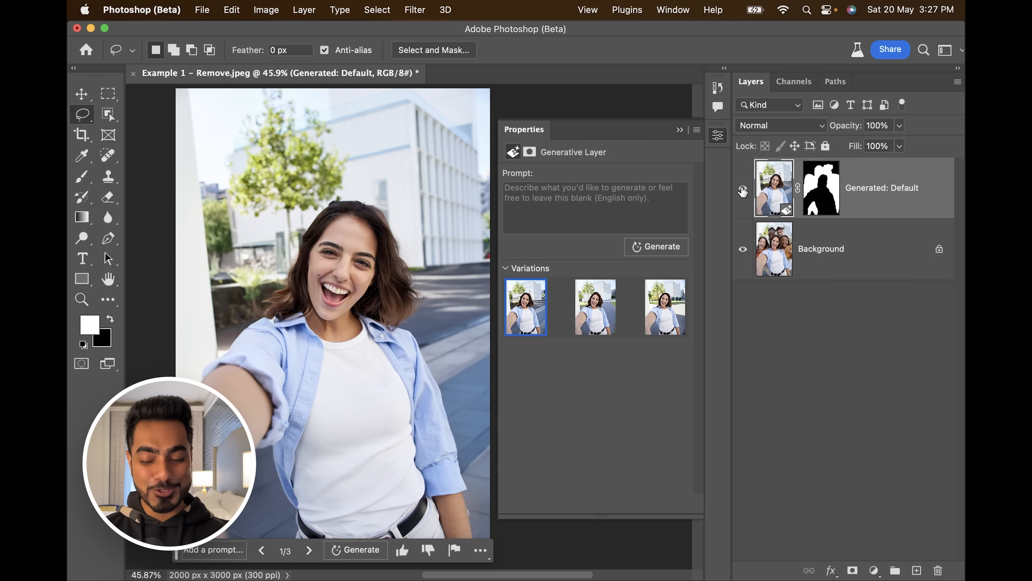
click(743, 189)
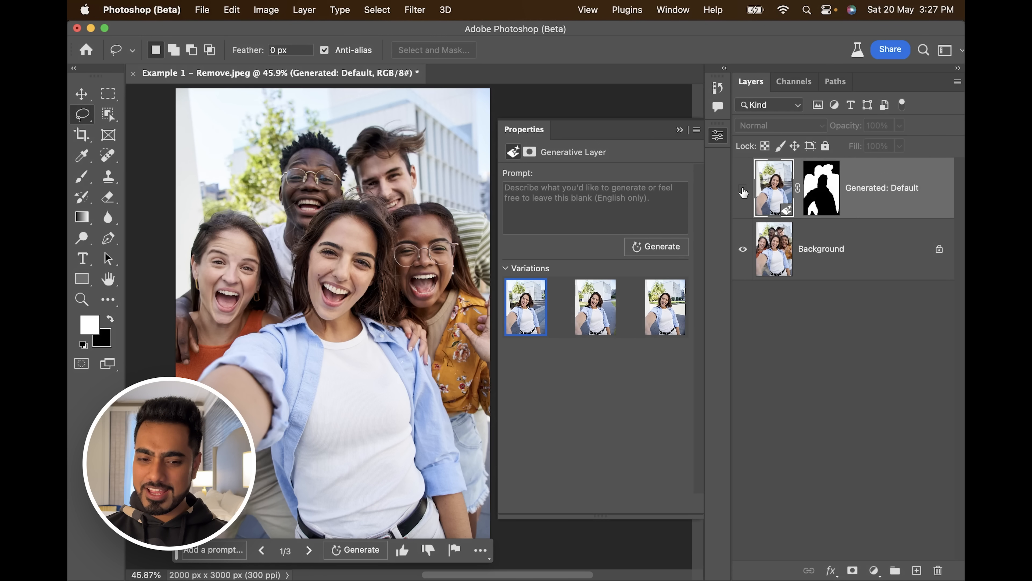
click(743, 190)
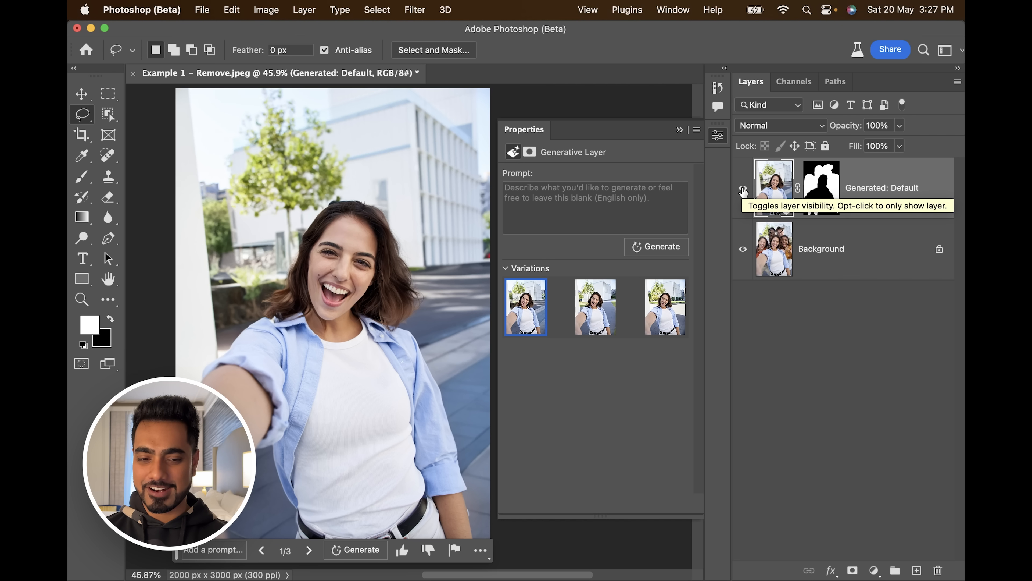
drag(405, 278, 406, 271)
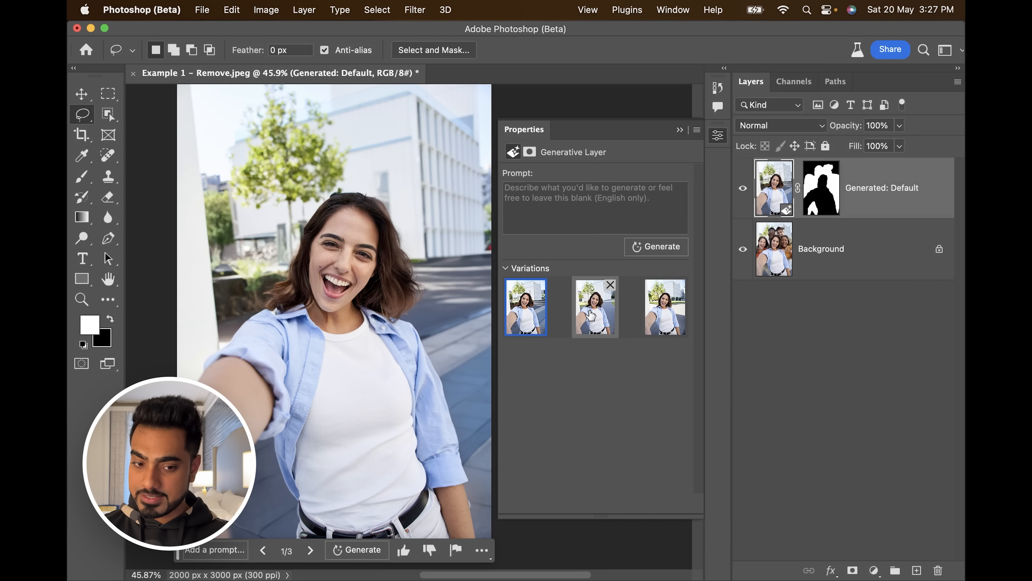
click(591, 315)
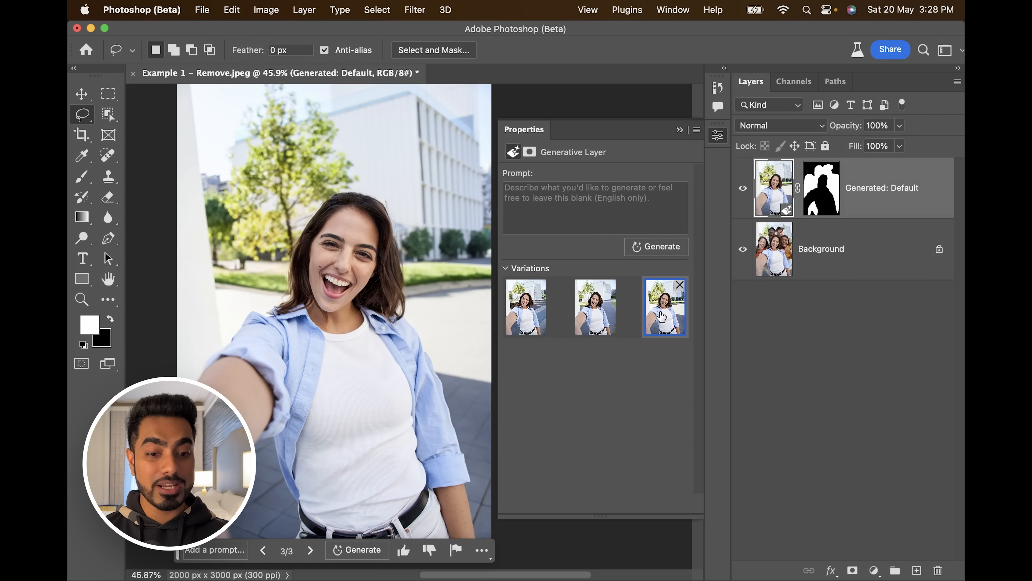
Step: Generate another set of variations with a blank prompt and preview them, ending on the first variation
click(656, 247)
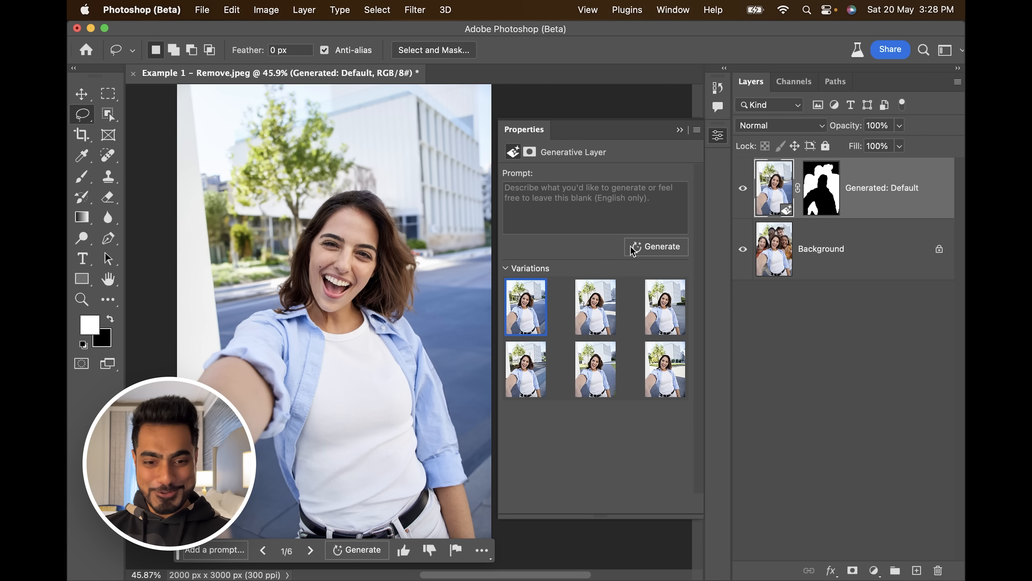
click(596, 313)
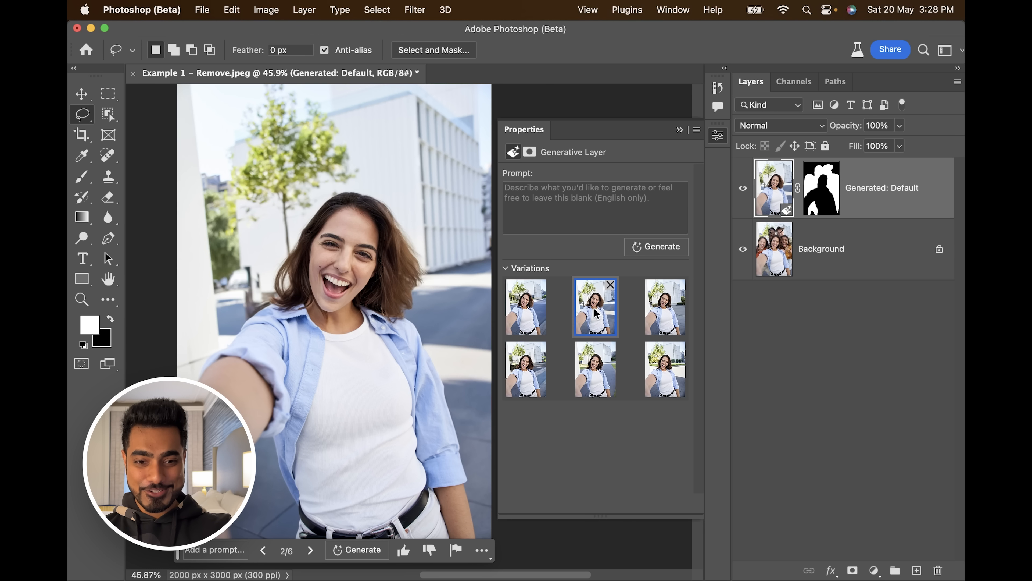
click(650, 315)
click(534, 319)
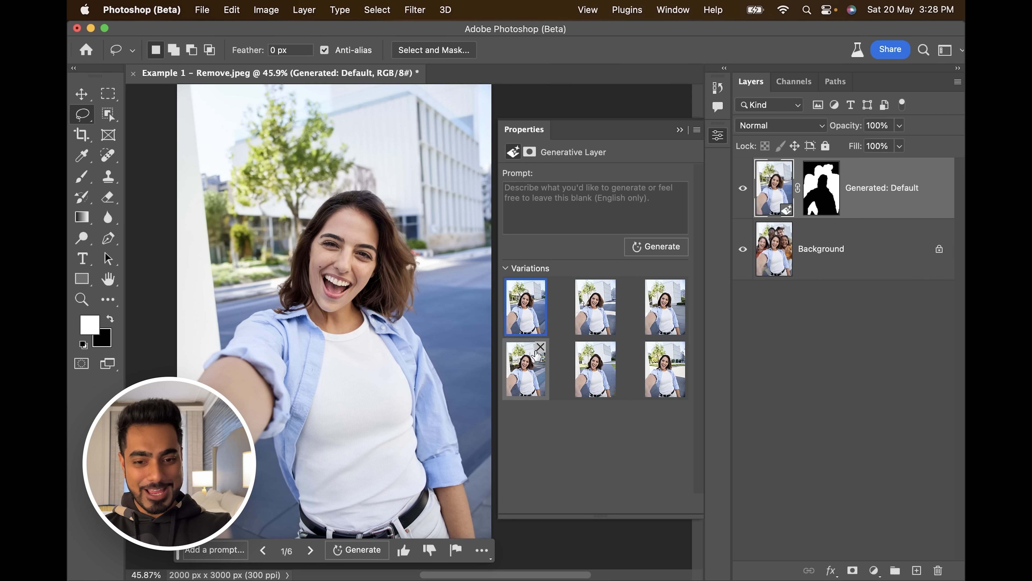
click(531, 361)
click(597, 364)
click(659, 364)
click(593, 330)
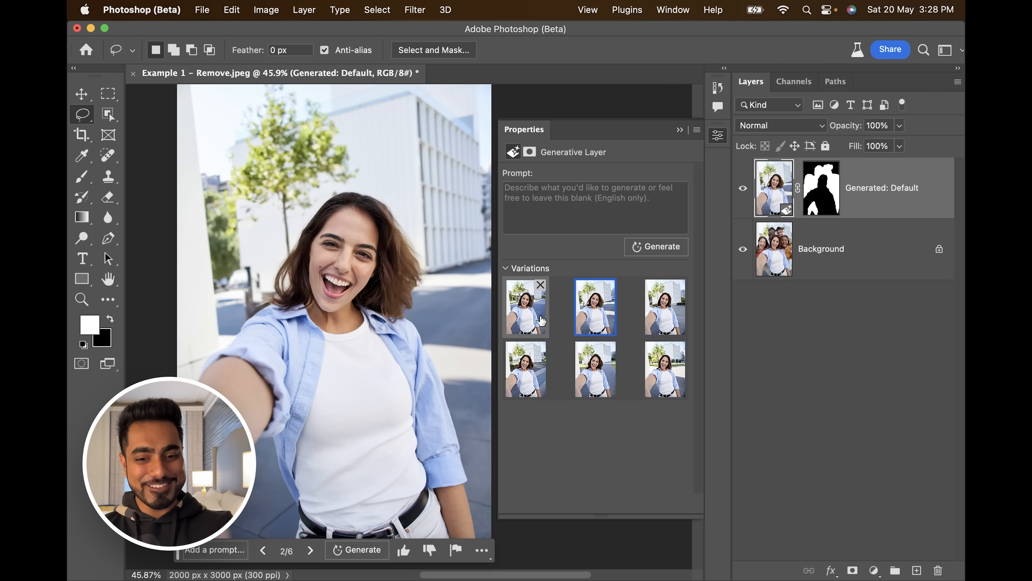
click(528, 325)
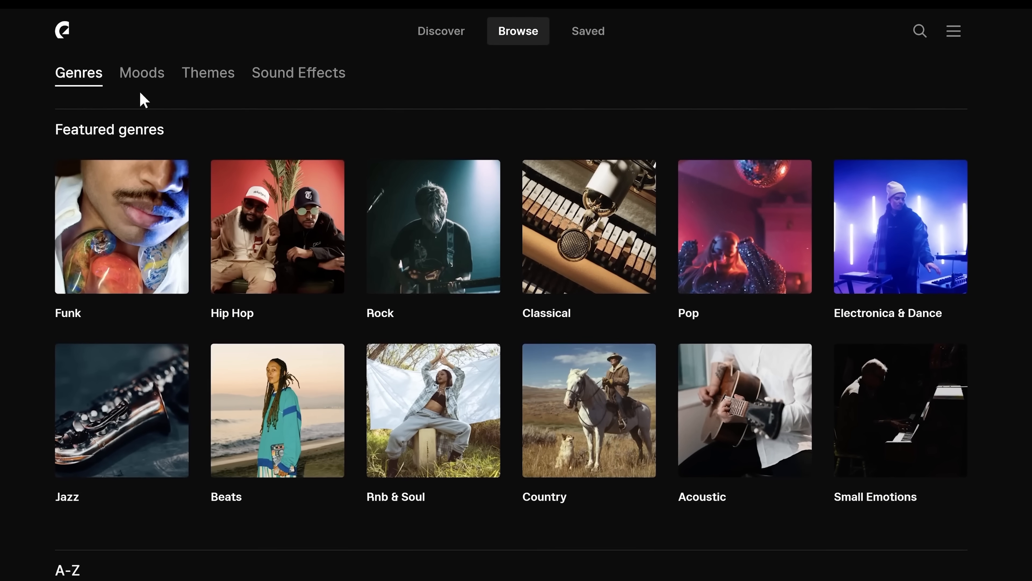
Step: Switch to the music library website and browse its featured categories and the A-Z genre list
click(141, 87)
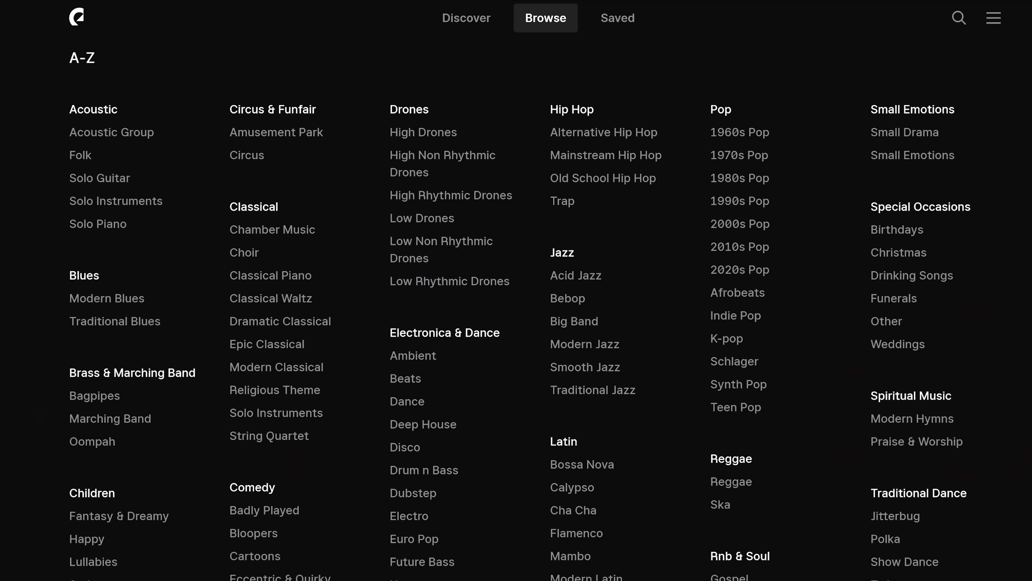
scroll(516, 313, down, 1)
scroll(516, 313, down, 2)
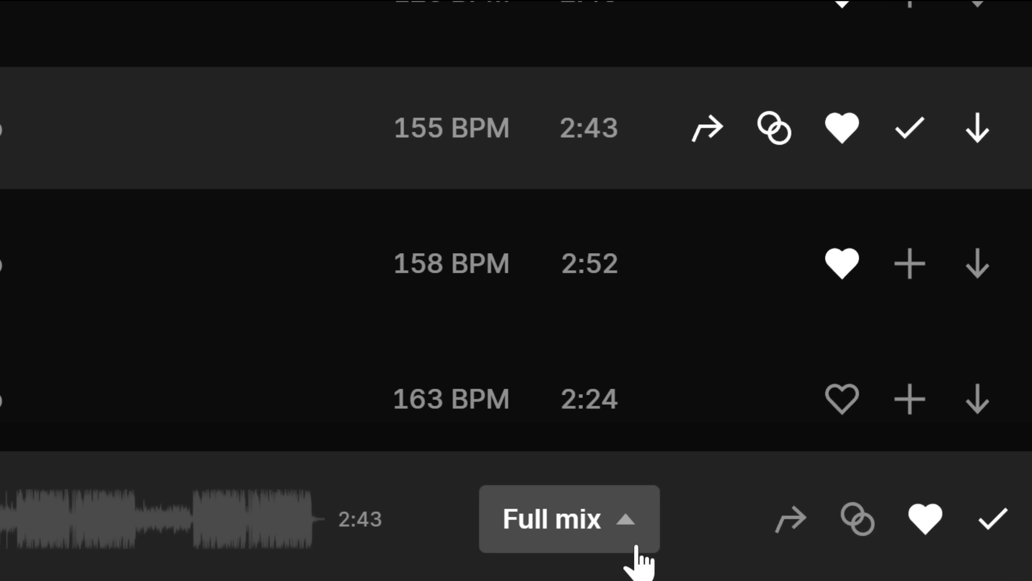
Step: Set the playing 155 BPM Happy, Trap track to its Drums stem and reopen the stem choices
click(811, 573)
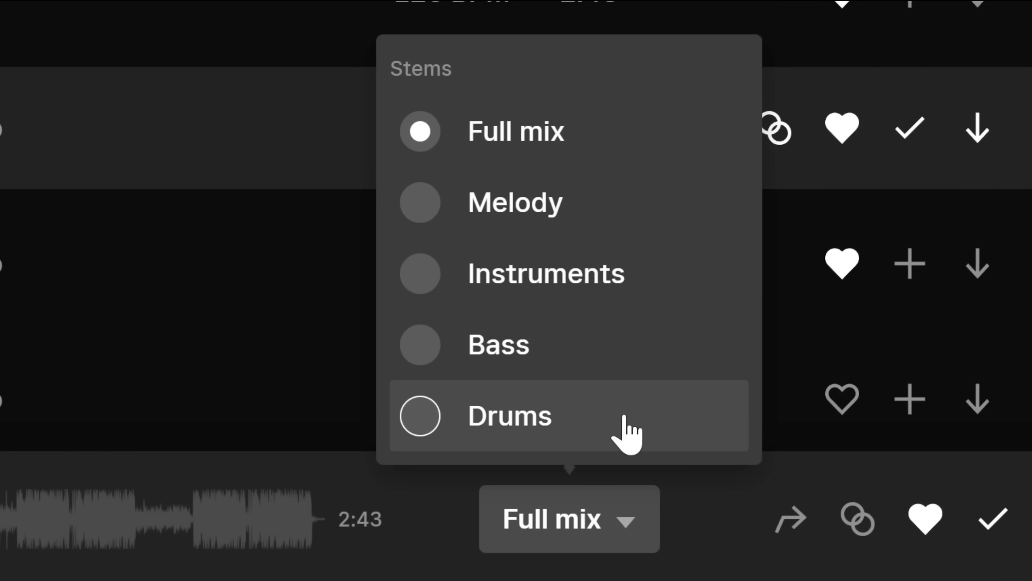
click(626, 433)
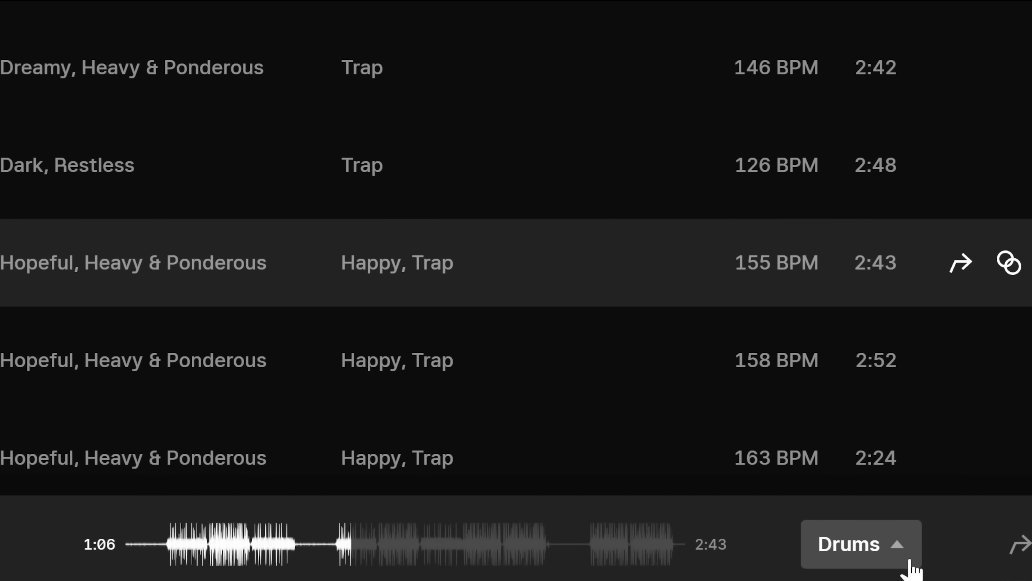
click(910, 567)
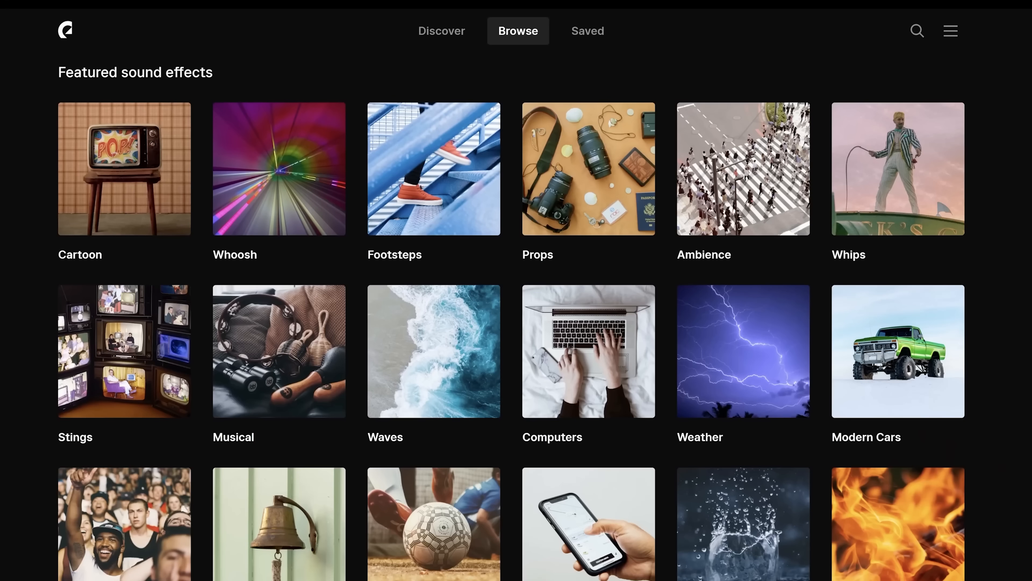
Step: Browse the featured sound effects categories
scroll(516, 310, down, 2)
scroll(516, 309, down, 1)
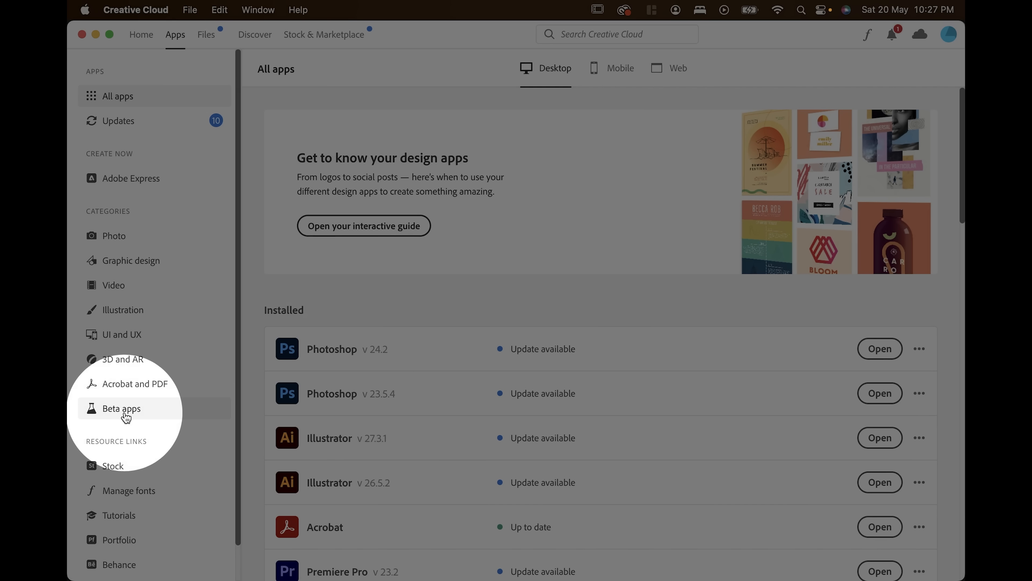
Step: Switch to Creative Cloud and show the beta apps
click(125, 411)
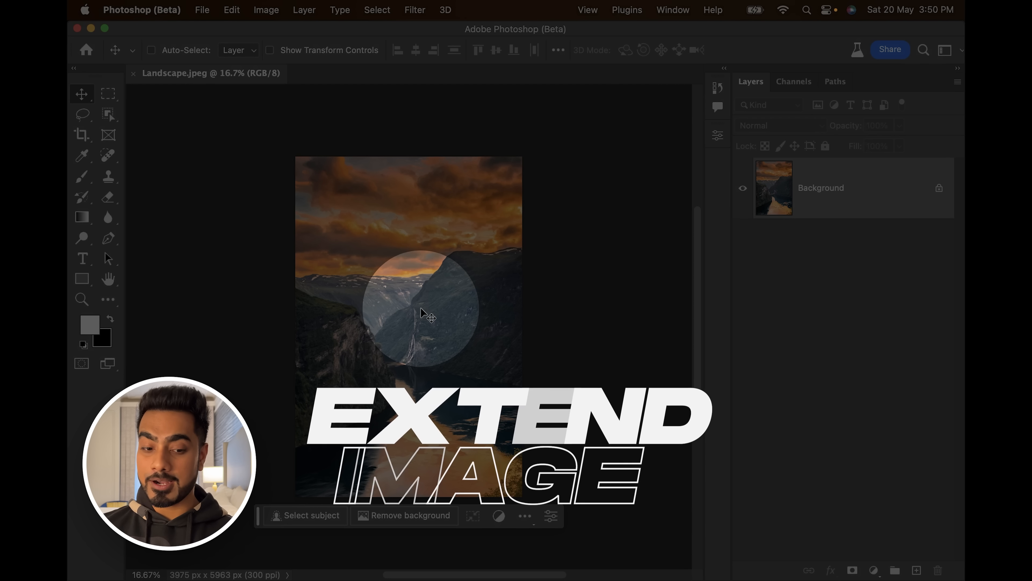
Step: Switch to Photoshop and expand the canvas of Landscape.jpeg to 5963 x 5963 px with a 1:1 (Square) crop
key(c)
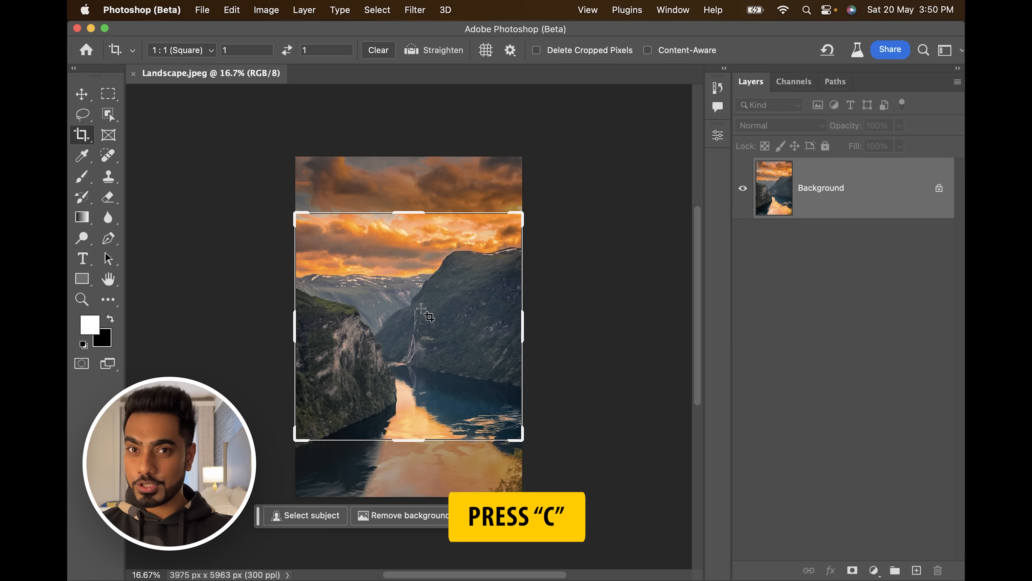
click(188, 50)
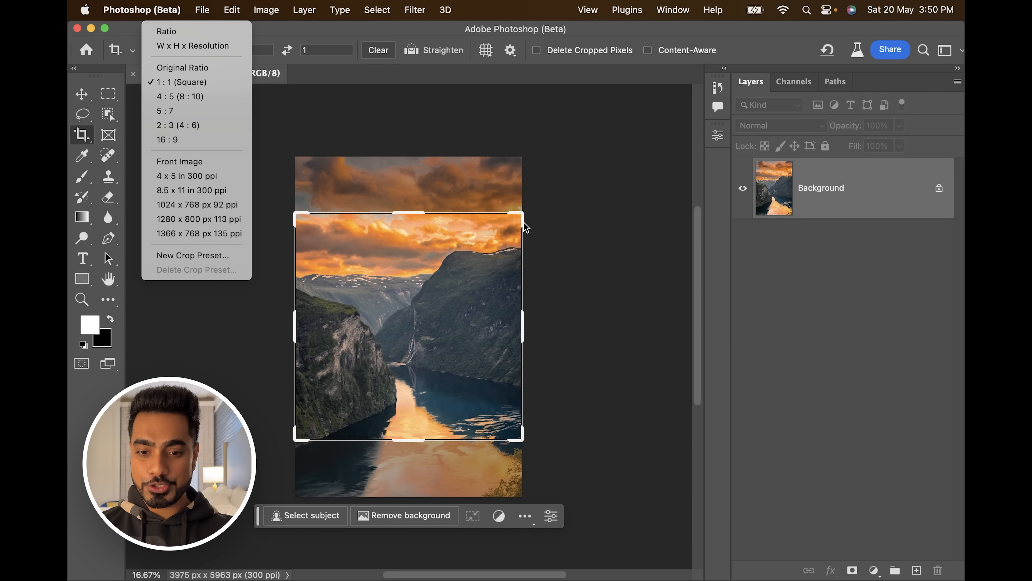
click(526, 227)
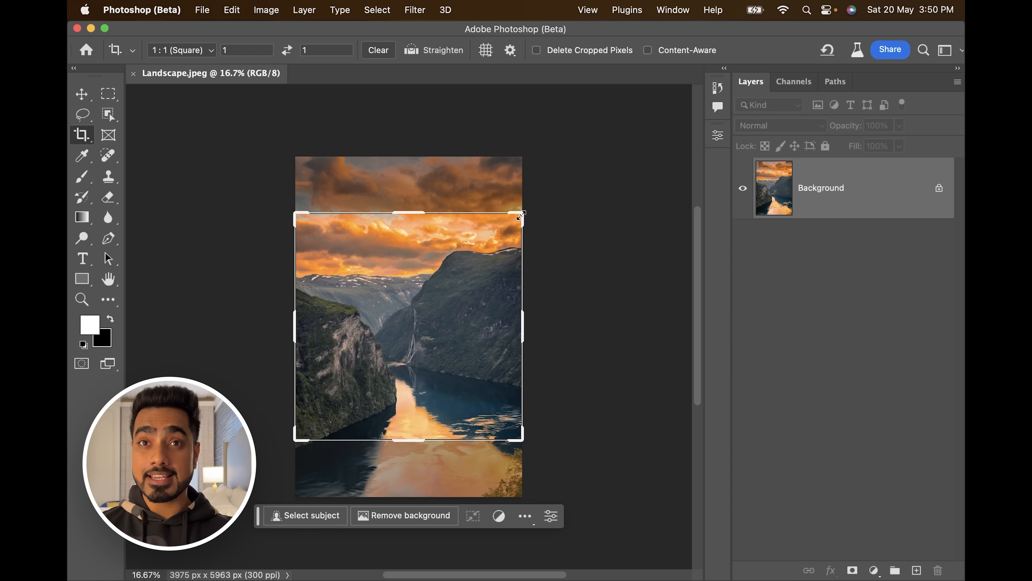
drag(521, 215, 572, 164)
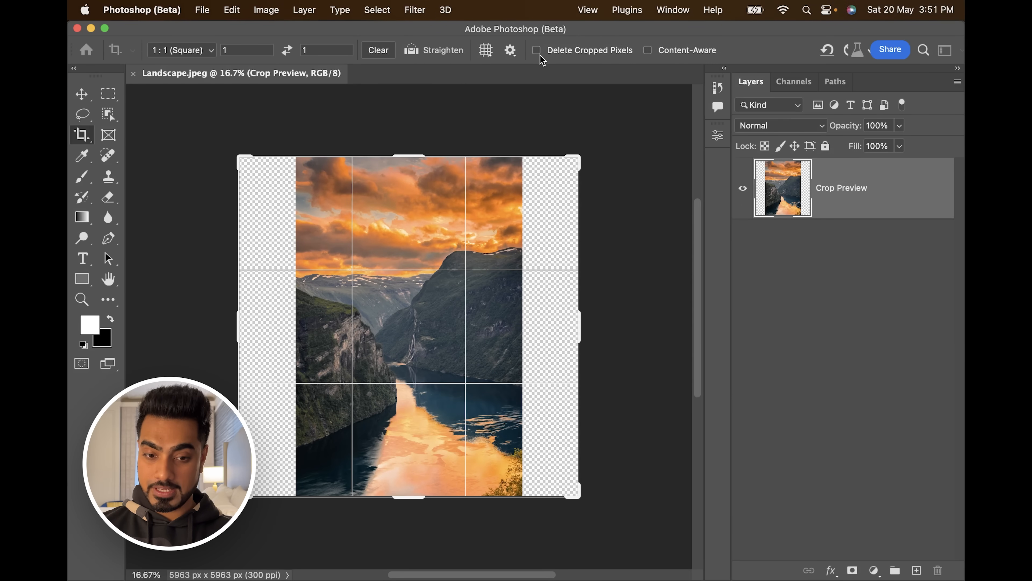
key(Return)
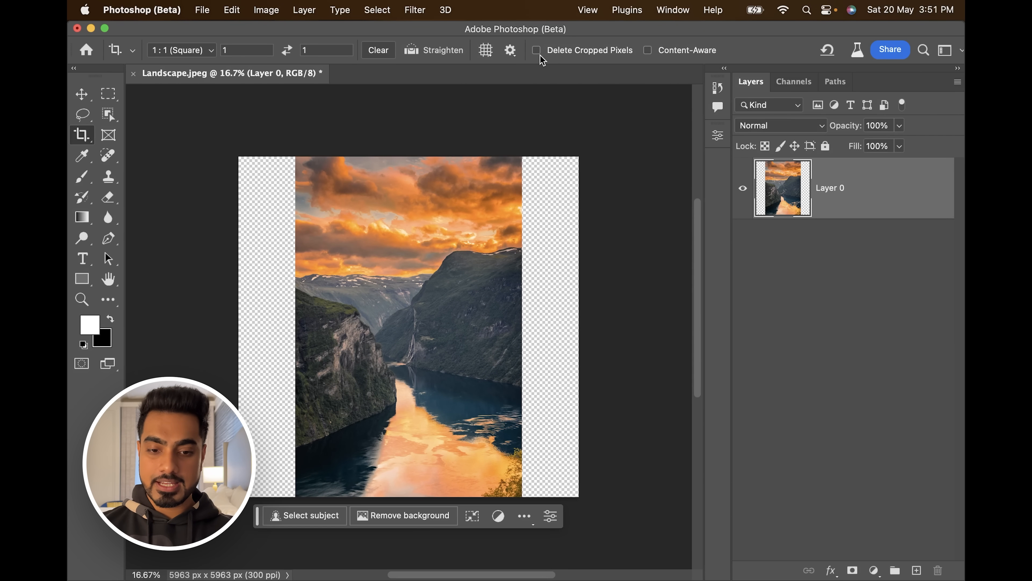
Step: Select the empty transparent strip to the right of the landscape with the Rectangular Marquee, slightly overlapping the photo's edge
click(105, 97)
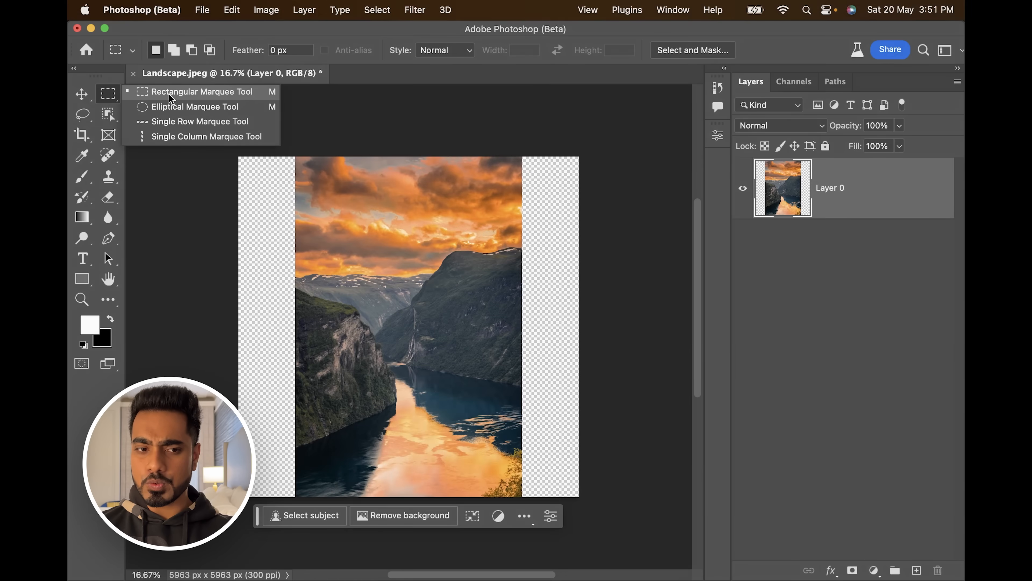
click(171, 98)
scroll(512, 159, right, 5)
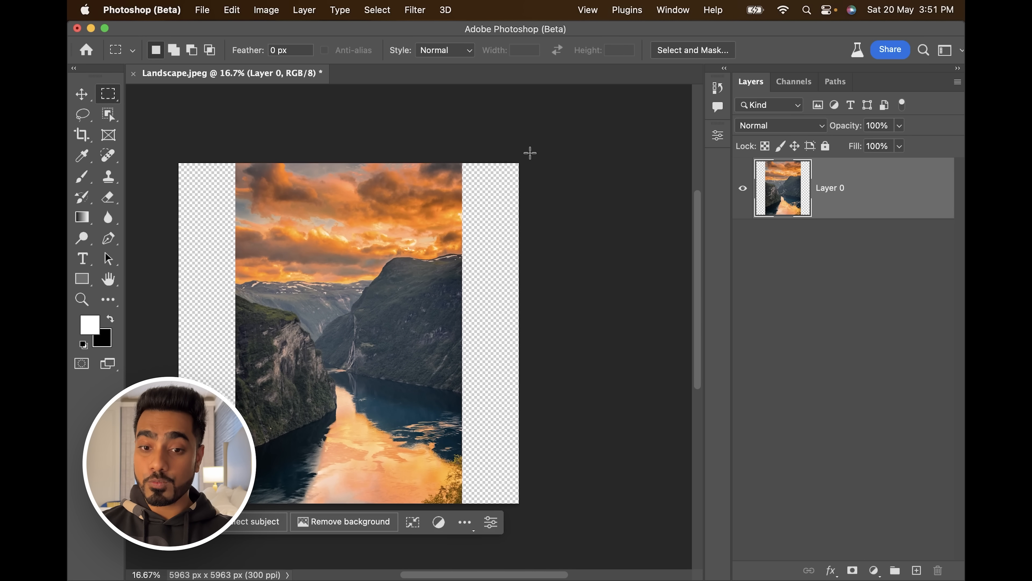
drag(530, 153, 460, 537)
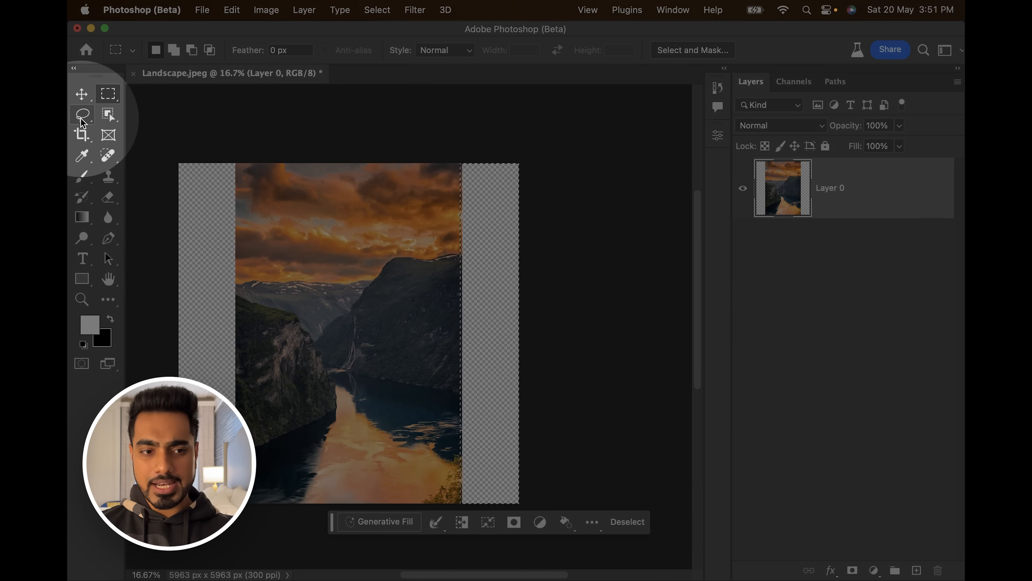
Step: Add the yellow bush in the photo's lower right corner to the selection with the Lasso tool
click(81, 118)
drag(463, 430, 449, 372)
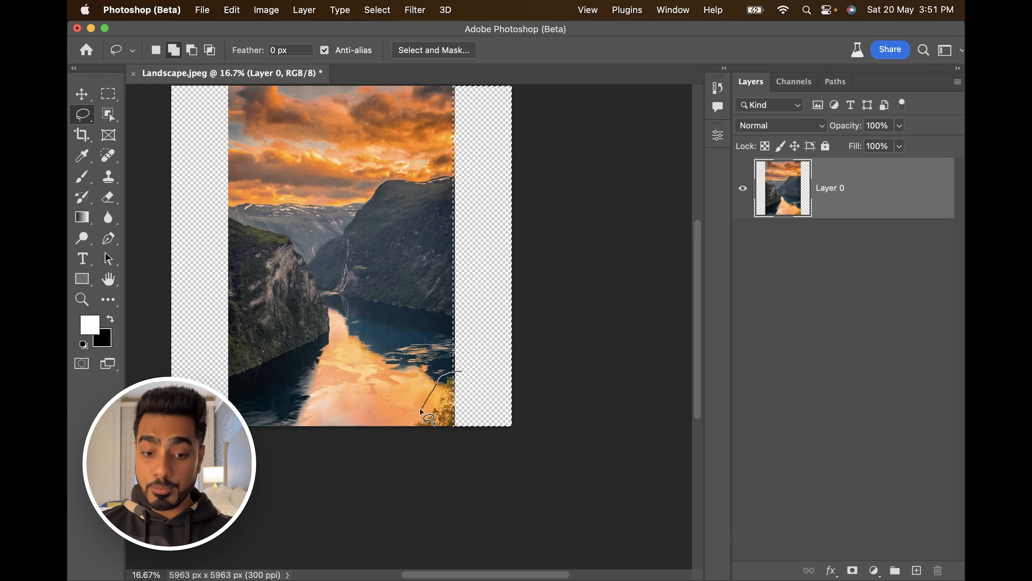
drag(479, 426, 476, 372)
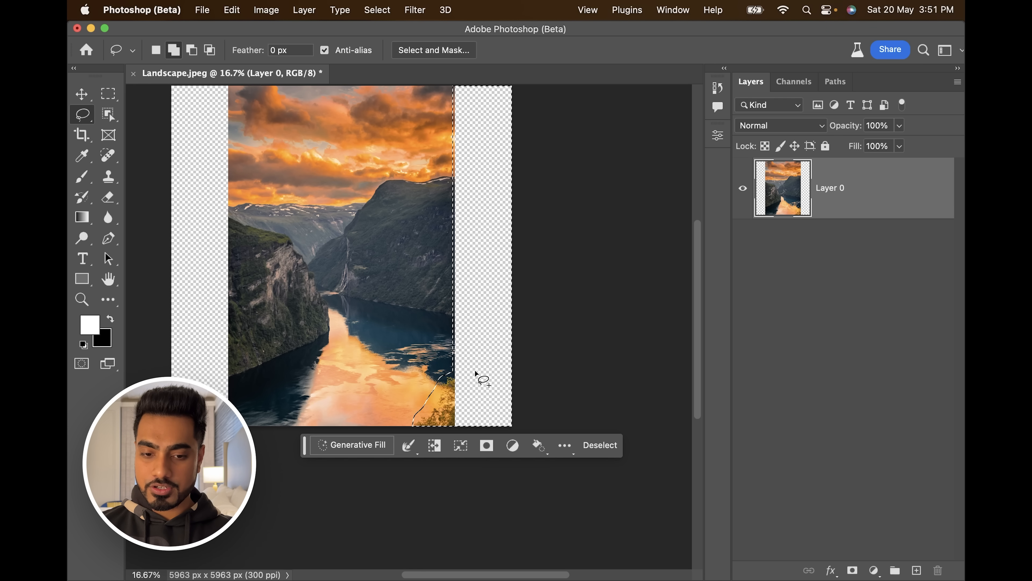
Step: Fill the selected strip and bush area on the right of the landscape with Generative Fill, leaving the prompt blank
click(371, 450)
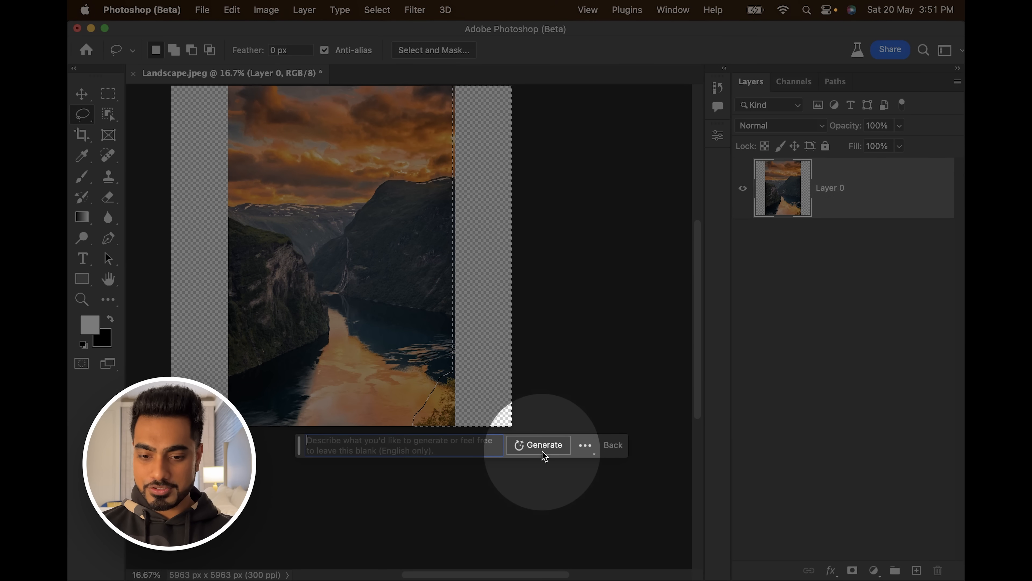
click(544, 452)
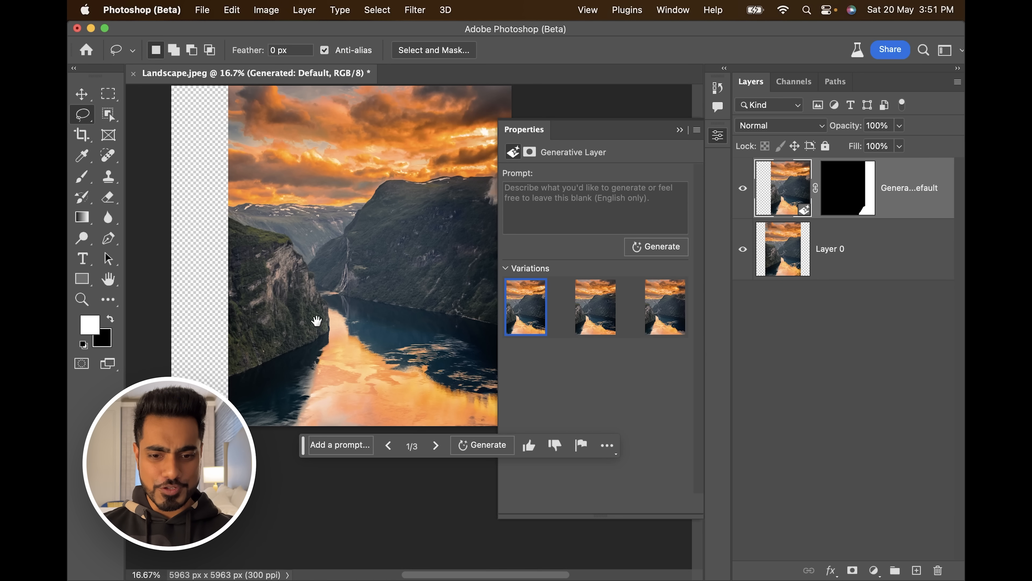
drag(363, 304, 319, 348)
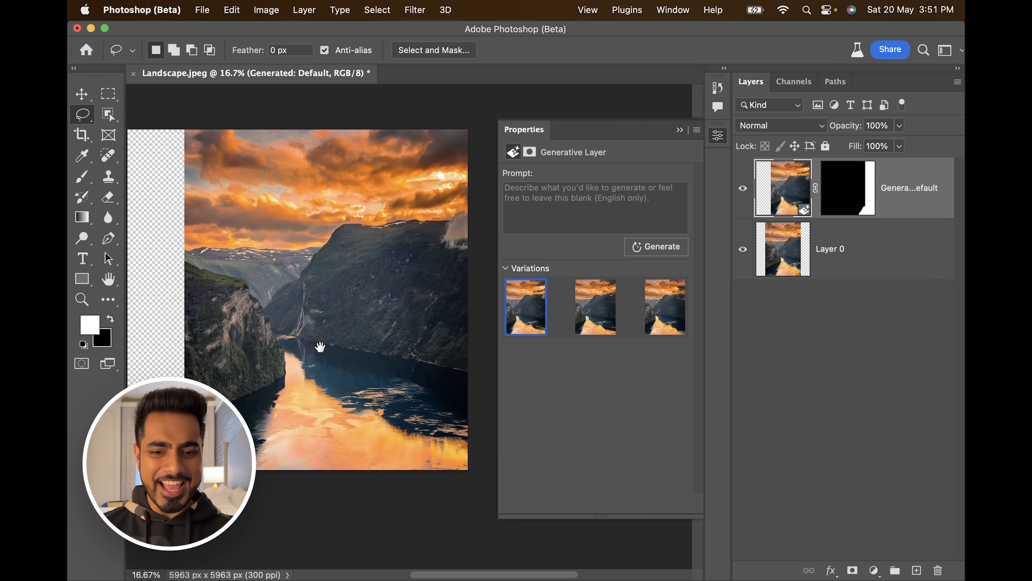
Step: Compare the generated variations for the right side of the landscape and keep the second one
click(592, 326)
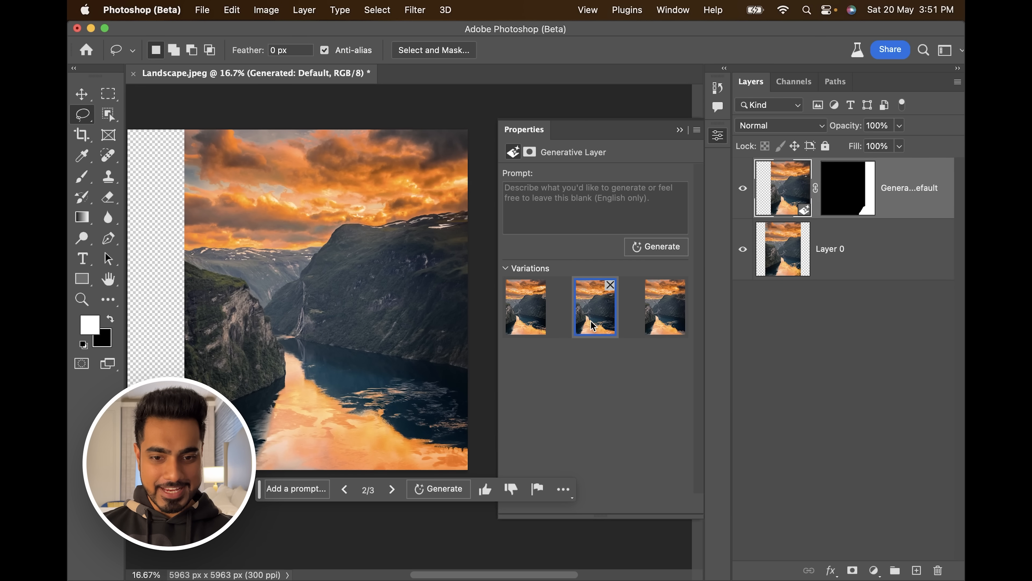
click(666, 320)
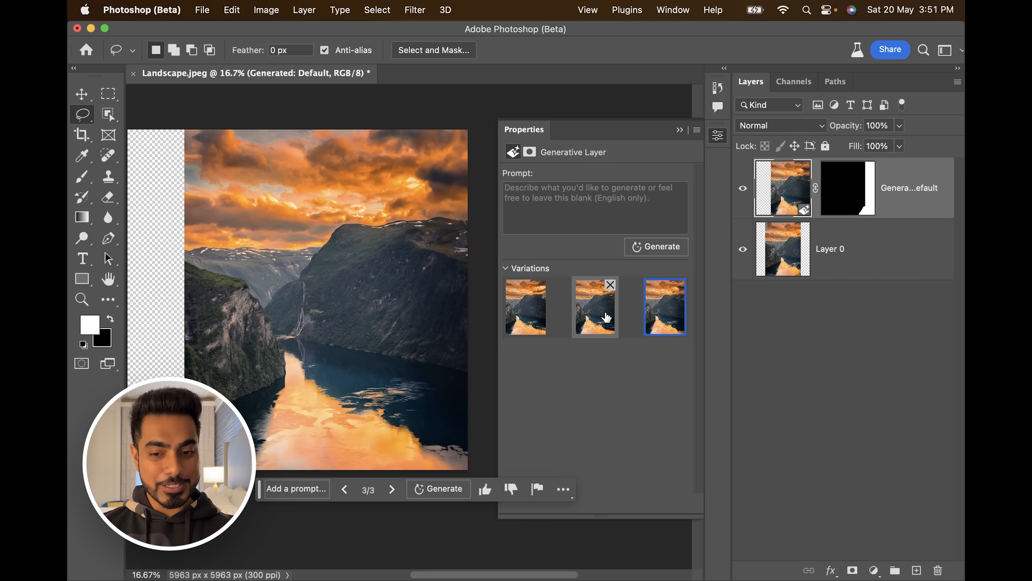
click(575, 332)
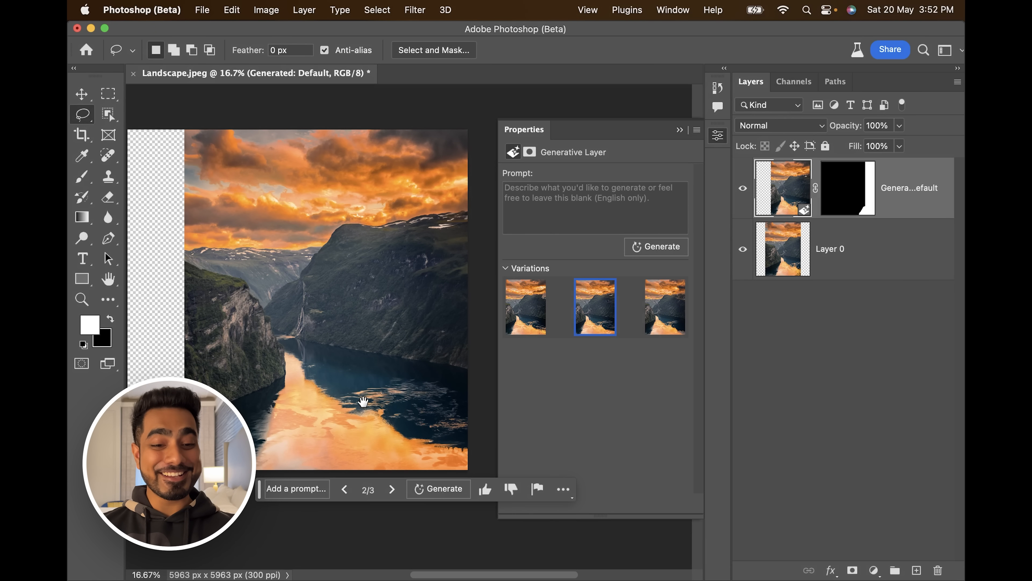
Step: Select the empty transparent strip left of the landscape with the Rectangular Marquee, slightly overlapping the photo's edge, and widen the Layers area
drag(363, 402, 408, 407)
drag(288, 364, 280, 362)
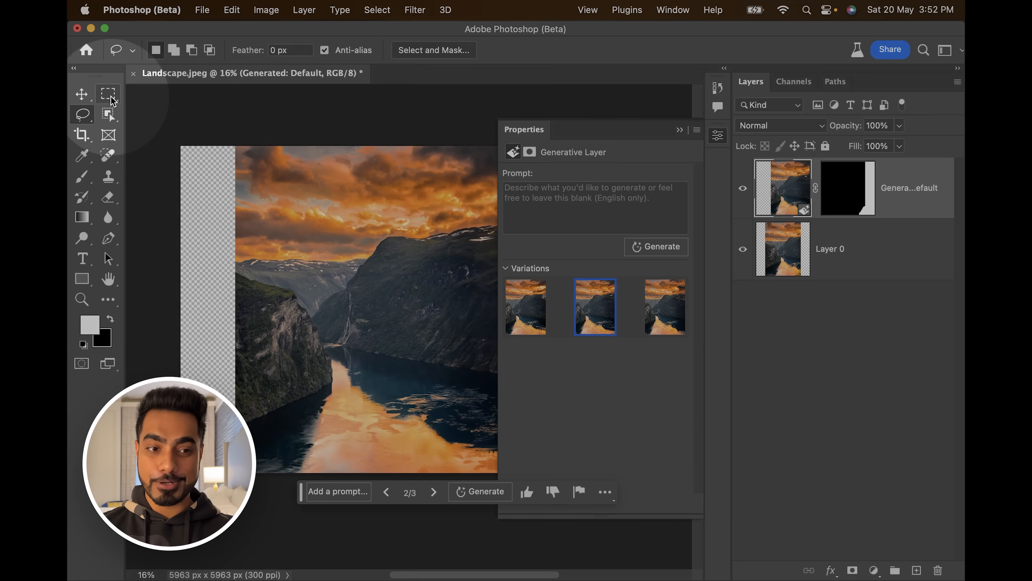
click(112, 97)
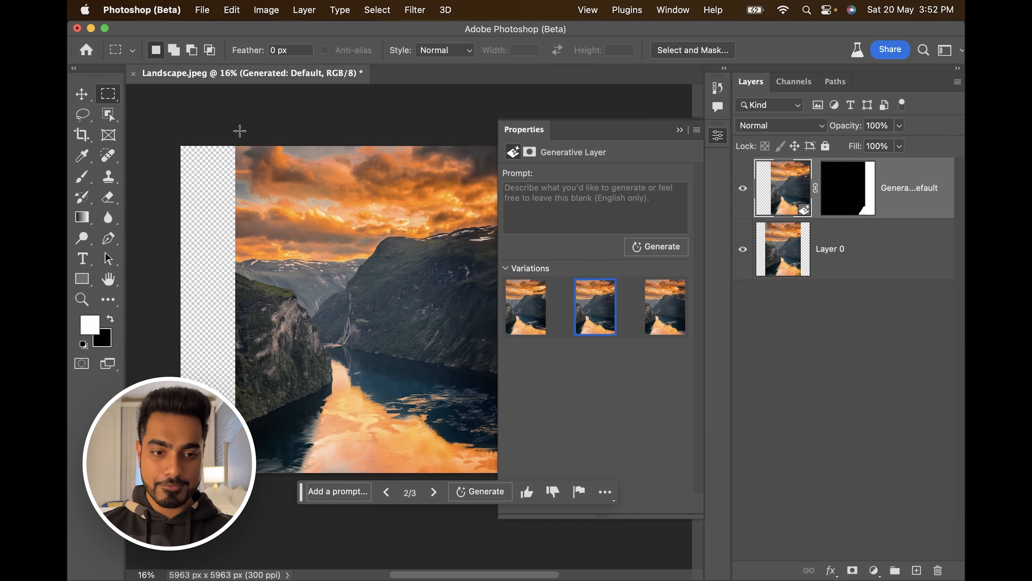
drag(239, 131, 79, 480)
key(space)
drag(378, 287, 197, 269)
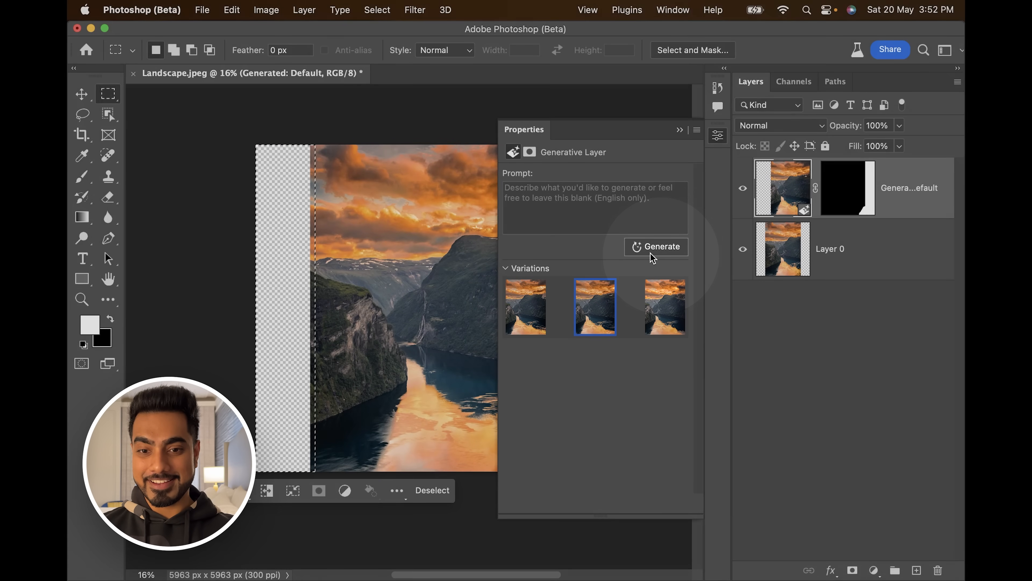
drag(439, 236, 309, 234)
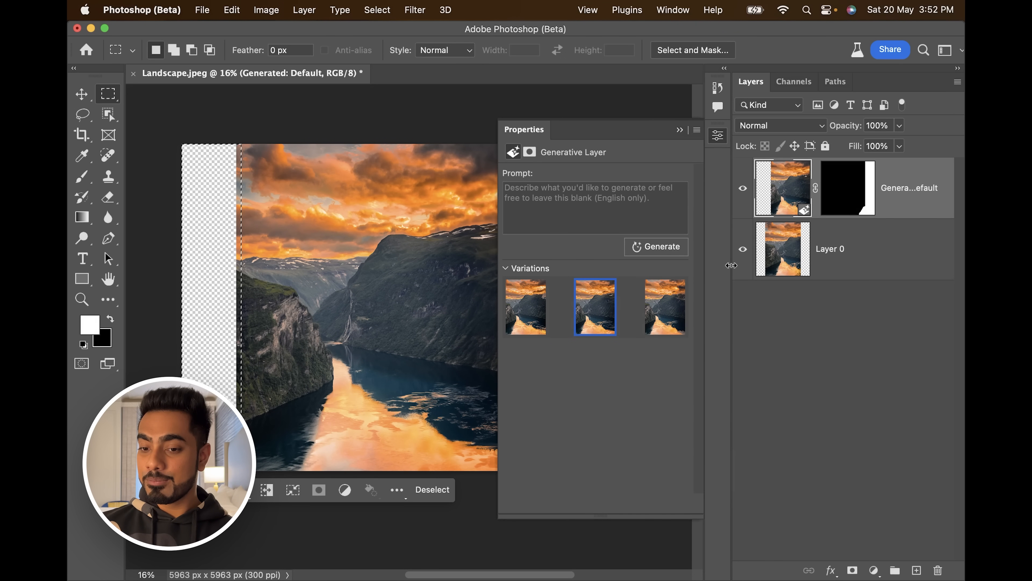
drag(731, 265, 678, 260)
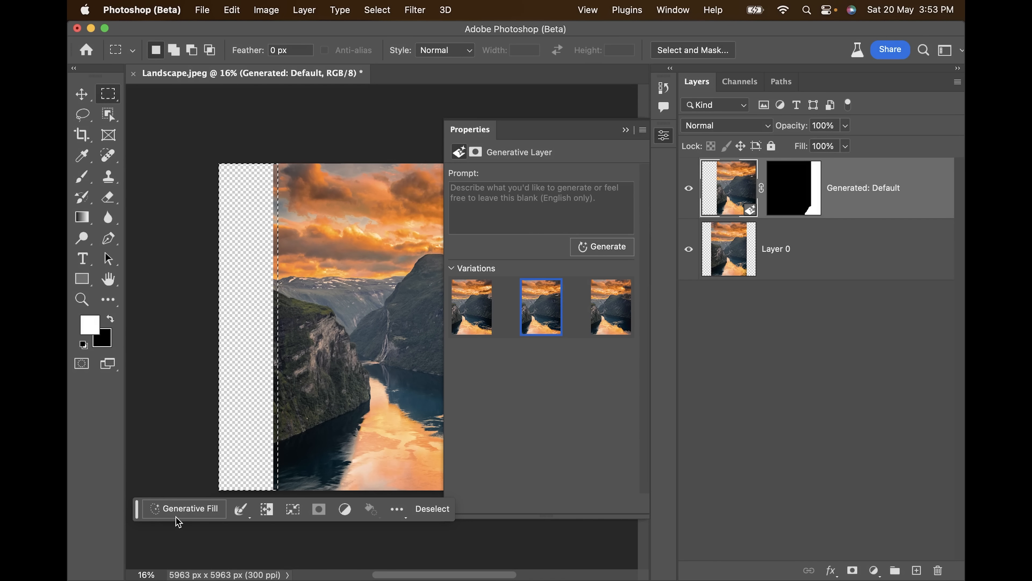
Step: Fill the selected strip left of the landscape with Generative Fill, leaving the prompt blank
click(184, 513)
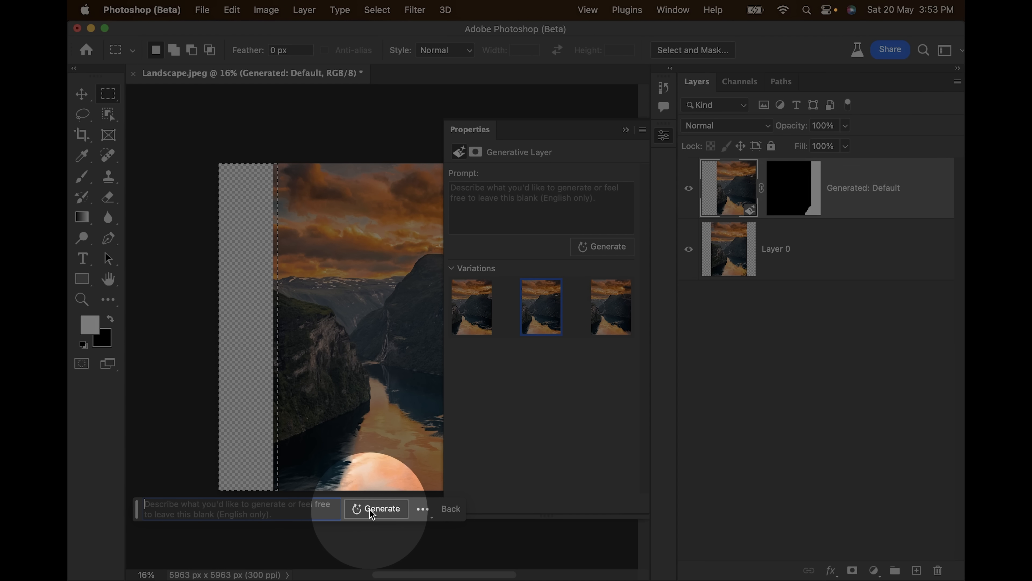
click(369, 509)
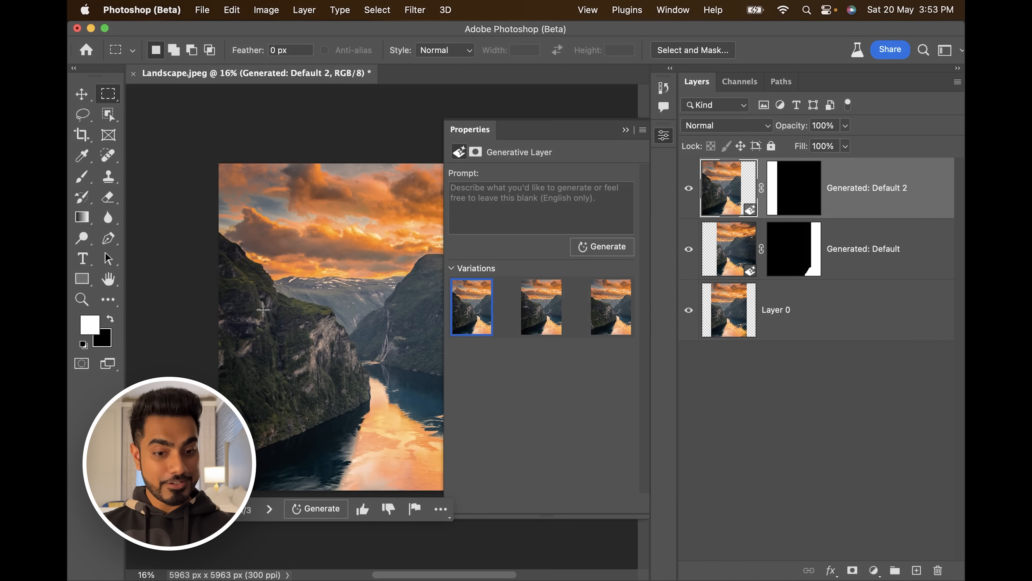
drag(303, 332, 266, 326)
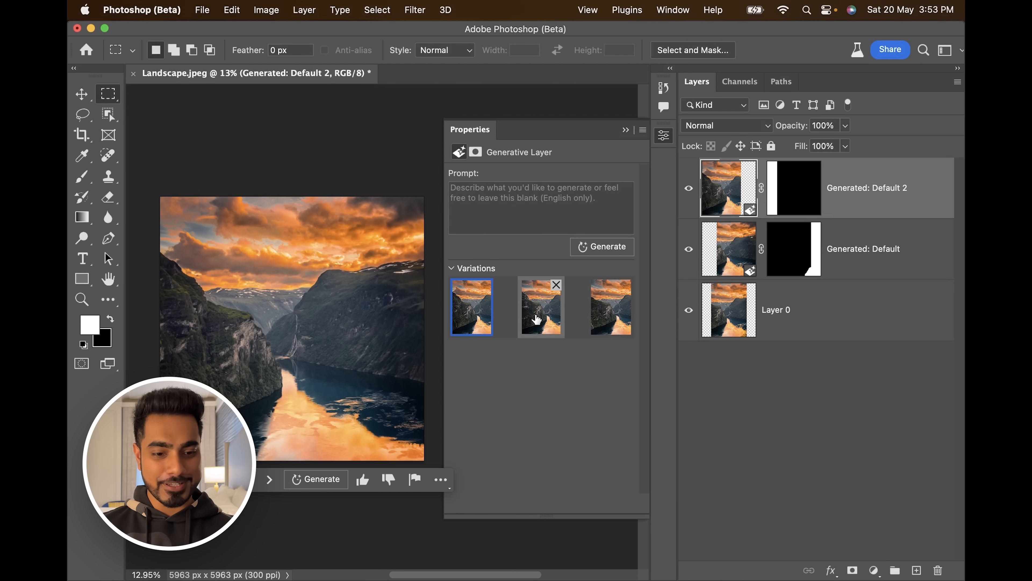
Step: Preview the second and third variations for the left strip, and keep the first variation
click(537, 319)
click(601, 314)
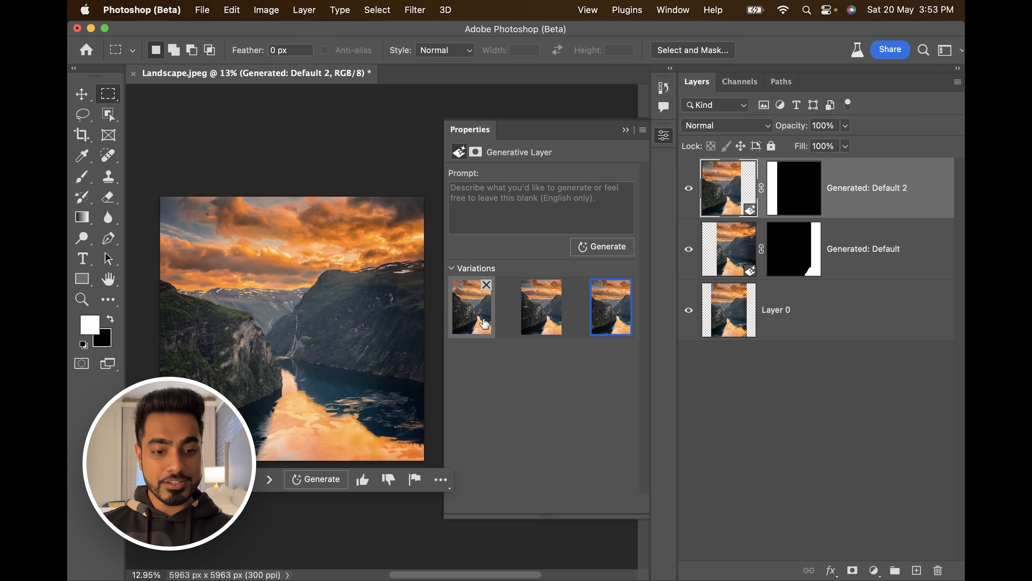
click(470, 322)
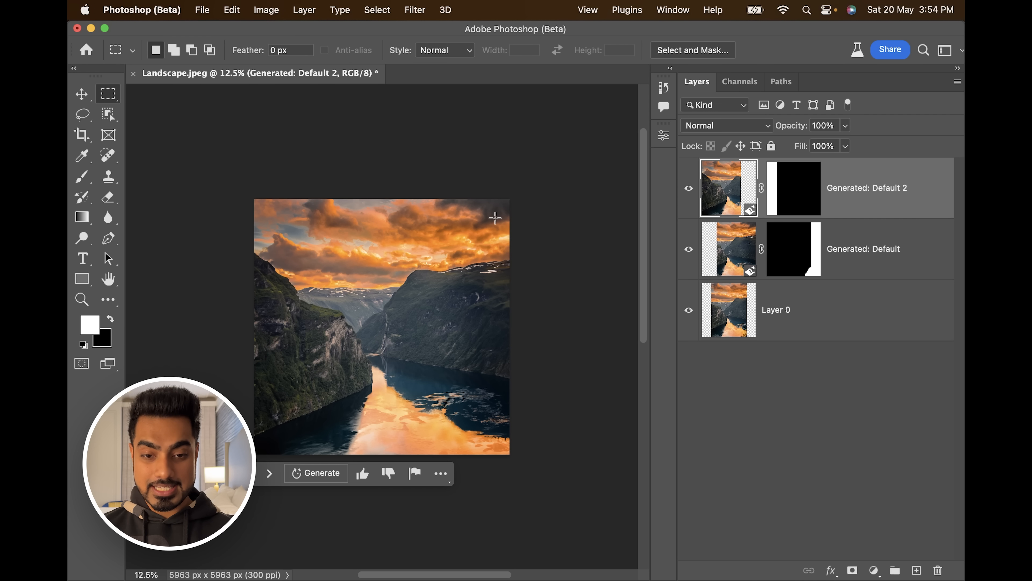
Step: Extend the canvas to the right to 8937 x 5963 px with an unconstrained crop, and select the new empty area with the Rectangular Marquee
key(c)
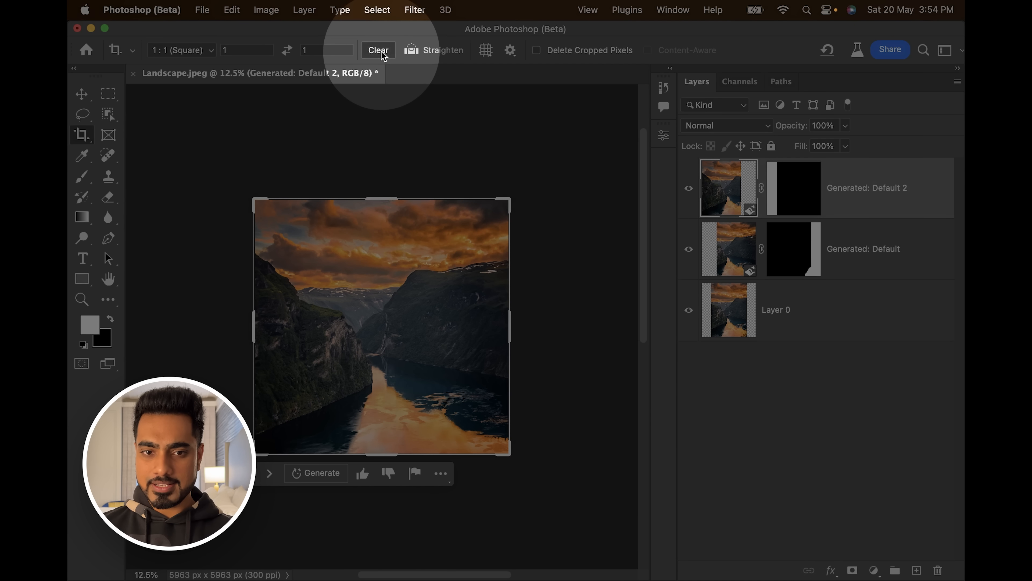
click(382, 53)
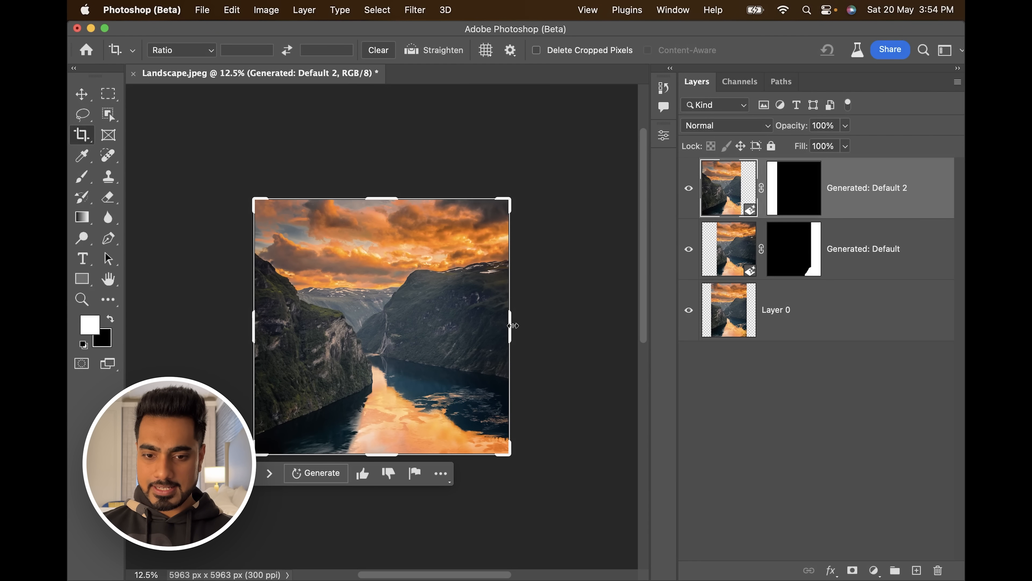
drag(510, 329, 574, 327)
drag(579, 196, 443, 475)
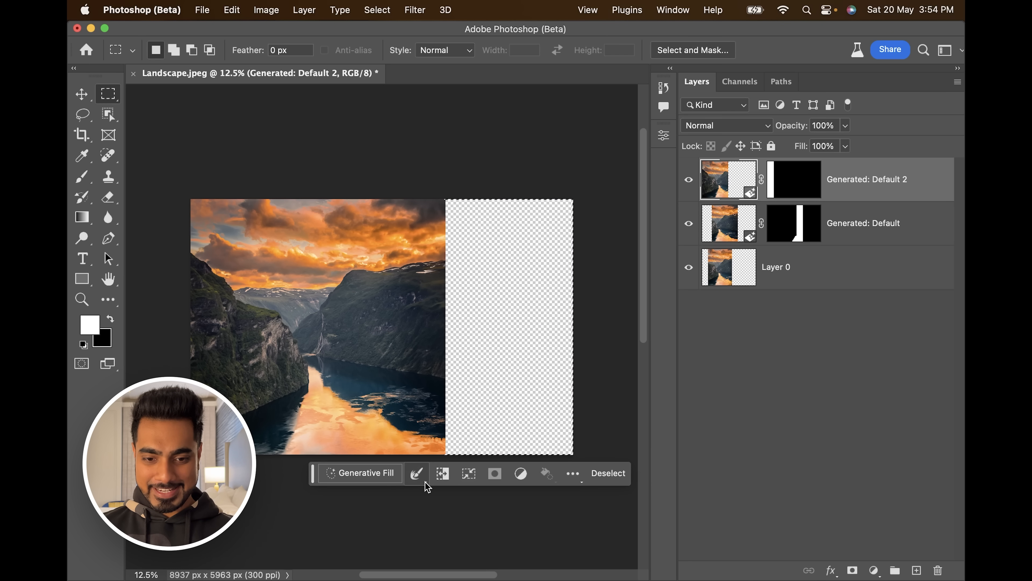
Step: Fill the new area to the right with Generative Fill, leaving the prompt blank, and choose the third variation
click(365, 478)
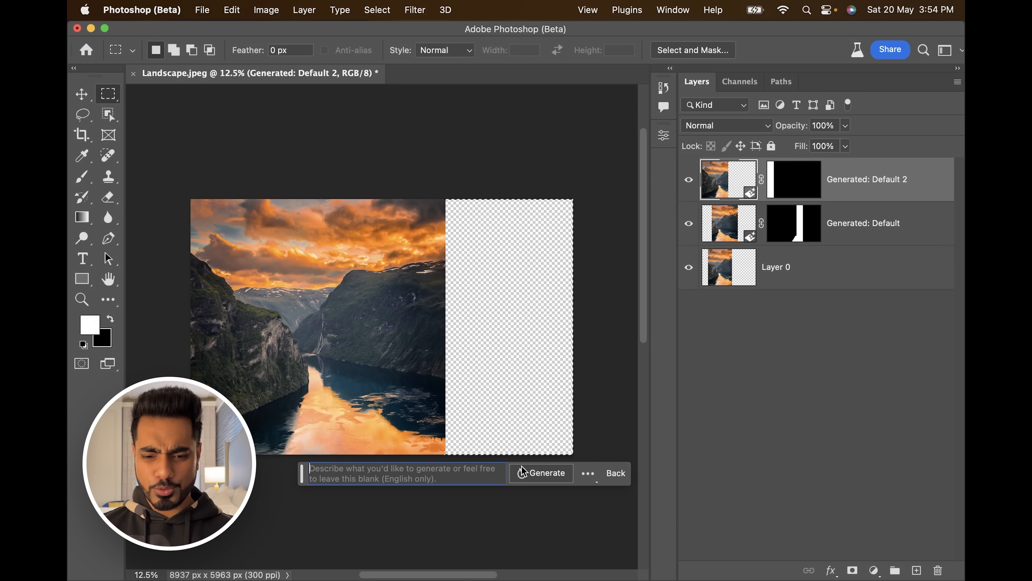
click(526, 474)
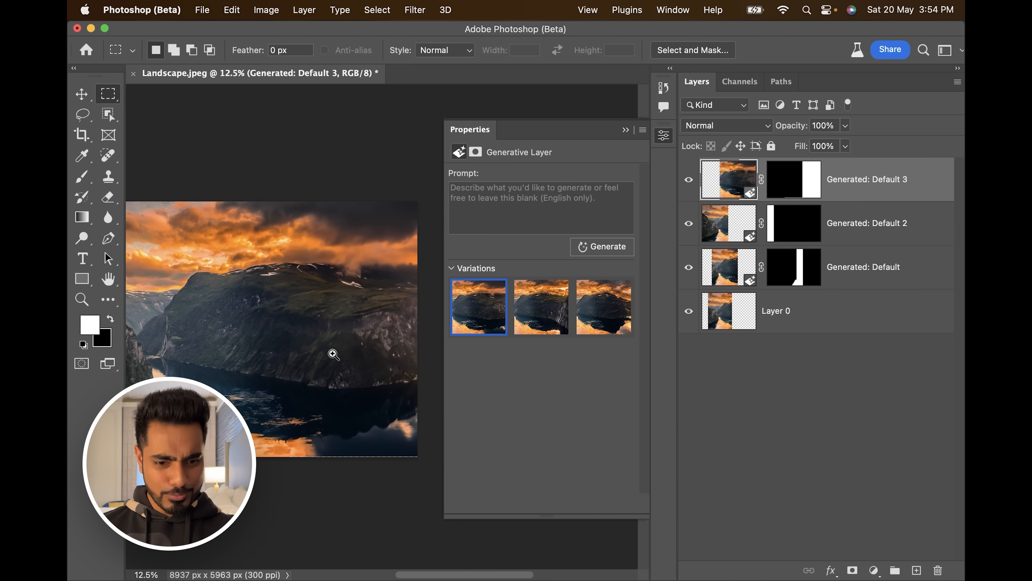
mouse_move(333, 354)
mouse_down()
mouse_move(311, 351)
mouse_move(320, 346)
mouse_up()
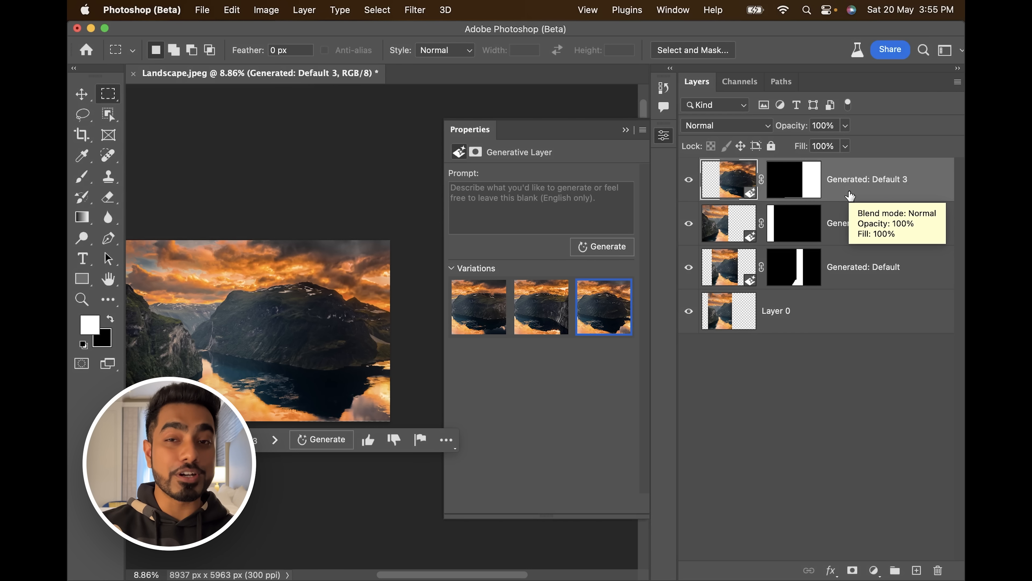
drag(149, 323, 184, 271)
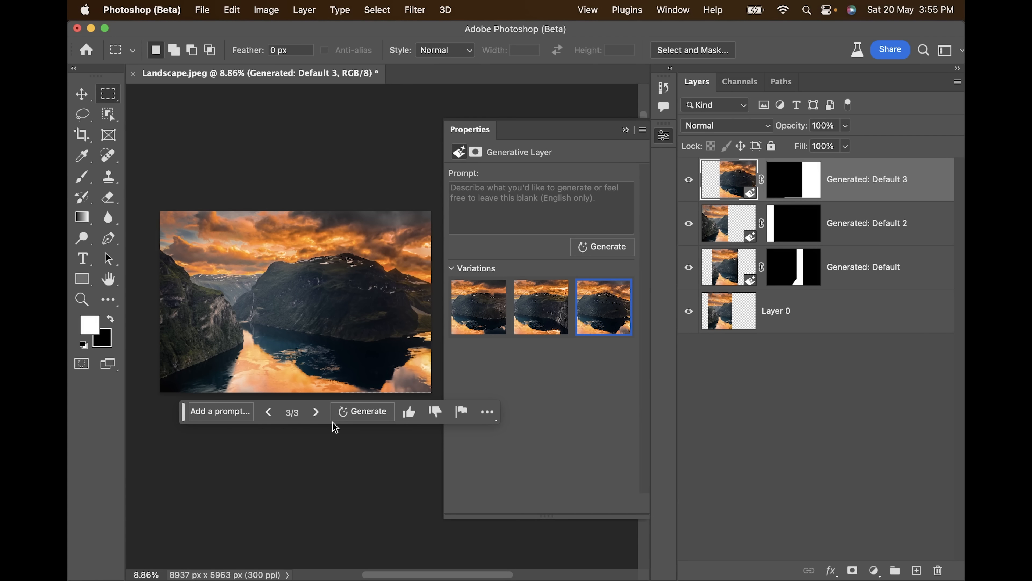
drag(325, 272, 311, 290)
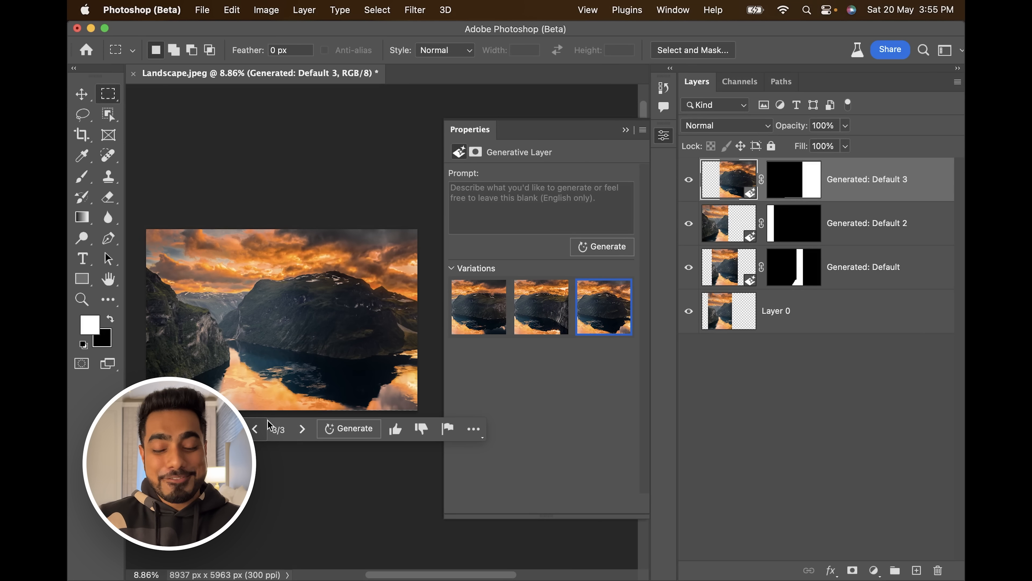
key(space)
drag(311, 341, 305, 337)
Step: Generate another set of variations for the right-hand extension and choose the third one of the new set
click(603, 248)
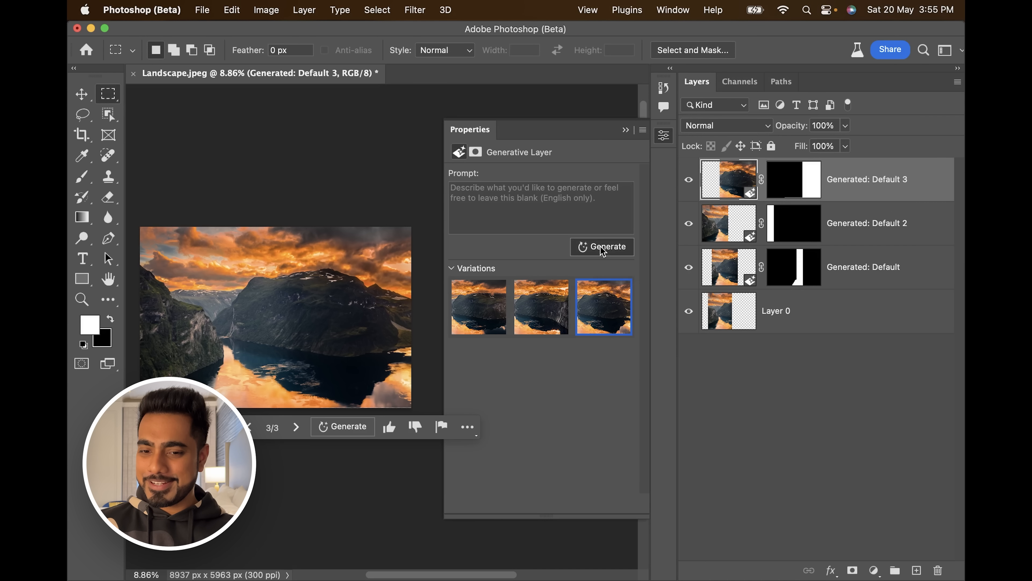
click(533, 314)
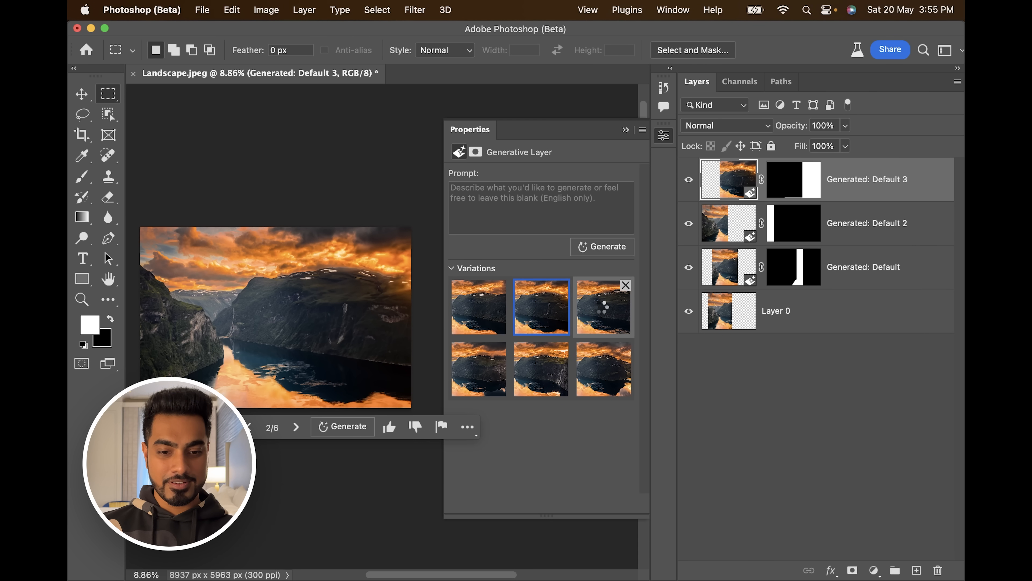
click(603, 310)
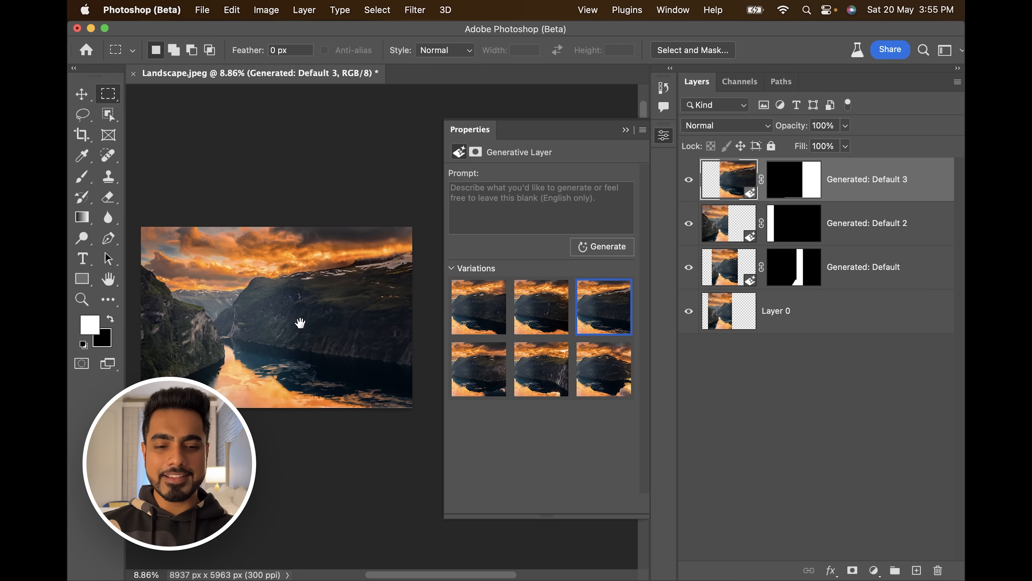
Step: Extend the canvas to the left to 11870 x 5963 px and fill the empty area with a blank-prompt Generative Fill
drag(299, 323, 372, 325)
mouse_move(288, 336)
mouse_down()
mouse_move(246, 328)
mouse_move(300, 323)
mouse_up()
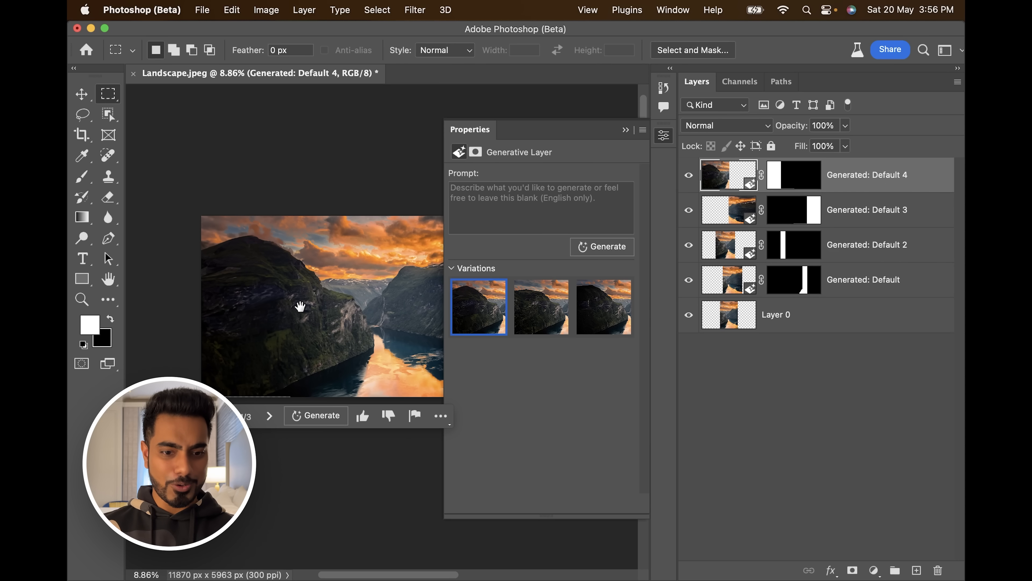
drag(300, 306, 258, 295)
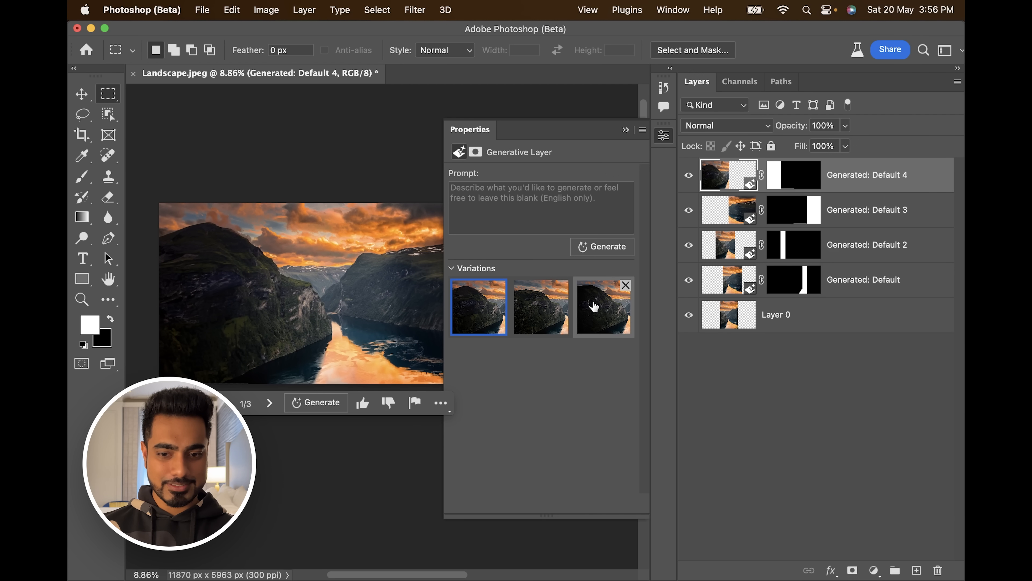
Step: Review the variations kept in the generated layers, and choose the third variation for the newest left extension
click(552, 314)
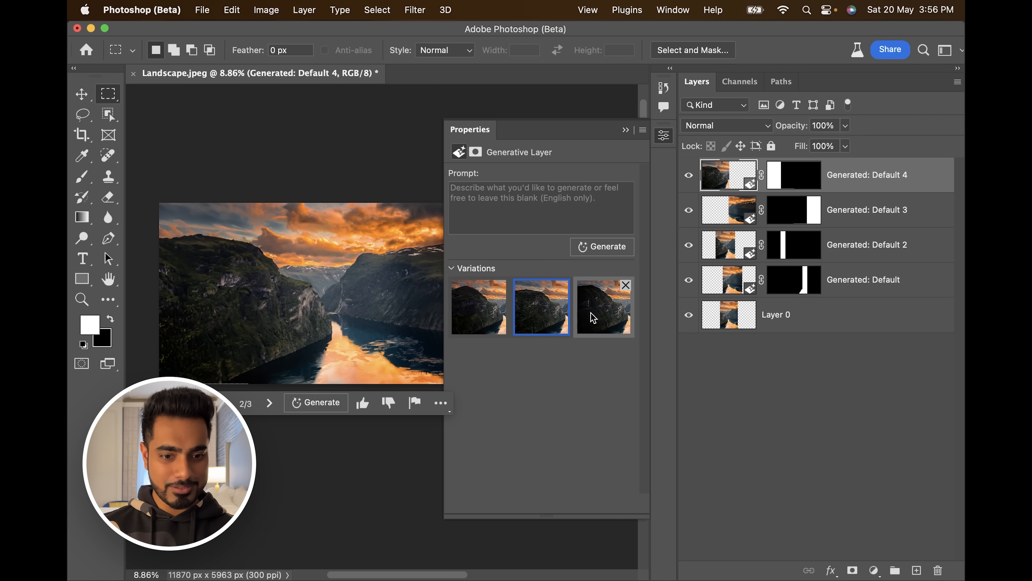
click(869, 214)
click(873, 247)
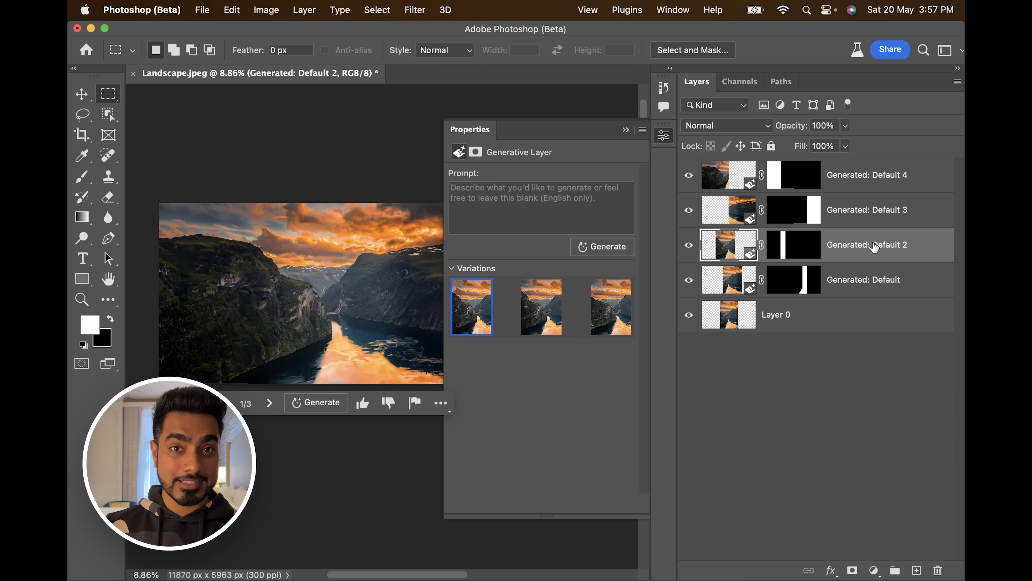
click(871, 222)
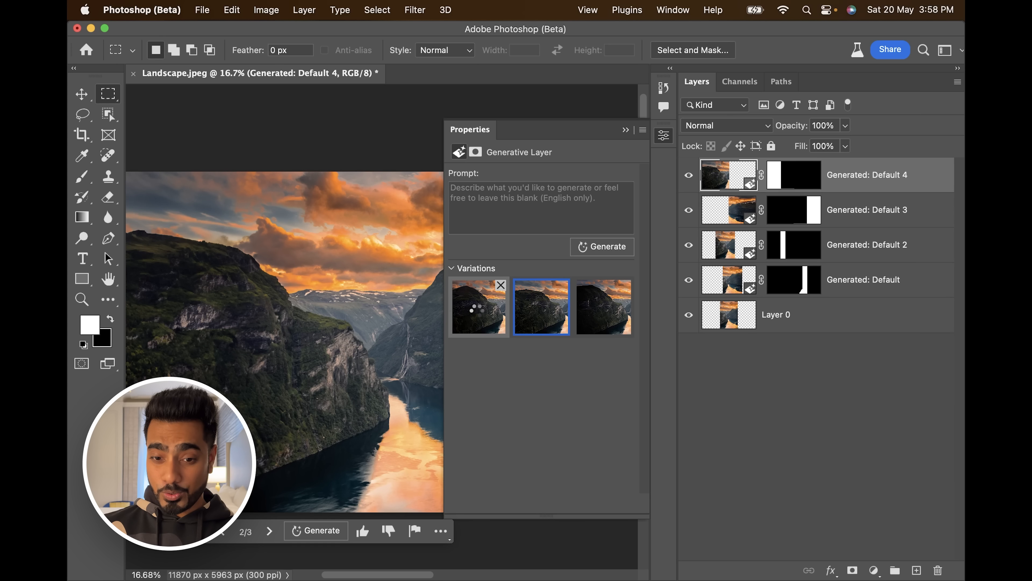
click(605, 307)
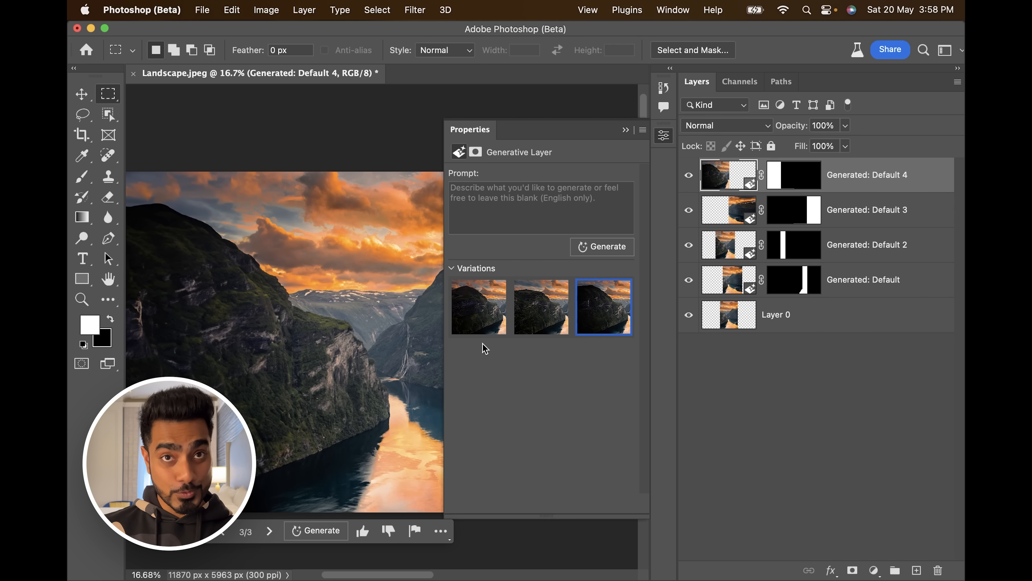
Step: Show only Layer 0, hiding all generated layers, to view the original photo within the extended canvas
drag(371, 298, 350, 297)
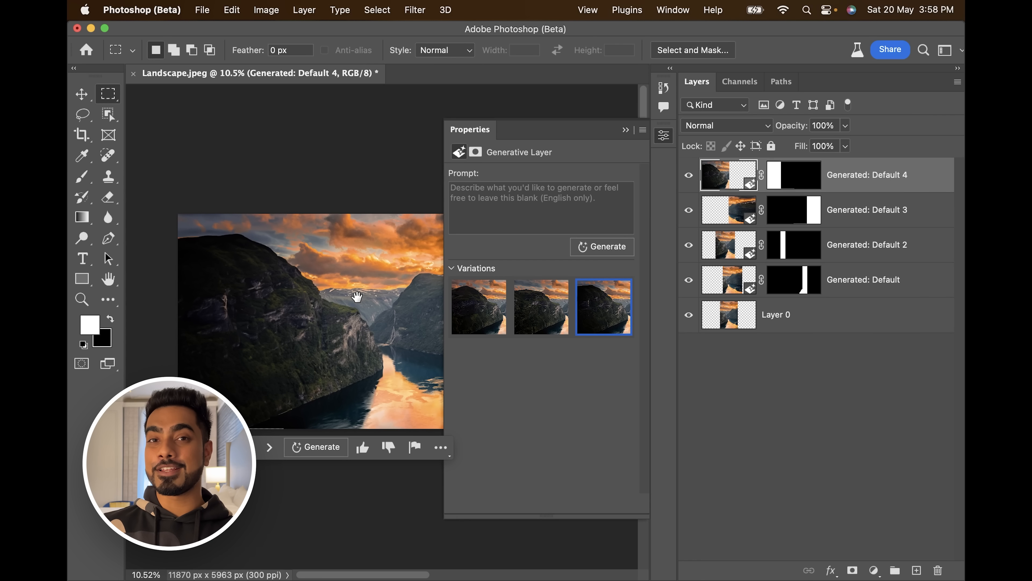
key(super+0)
alt+click(689, 315)
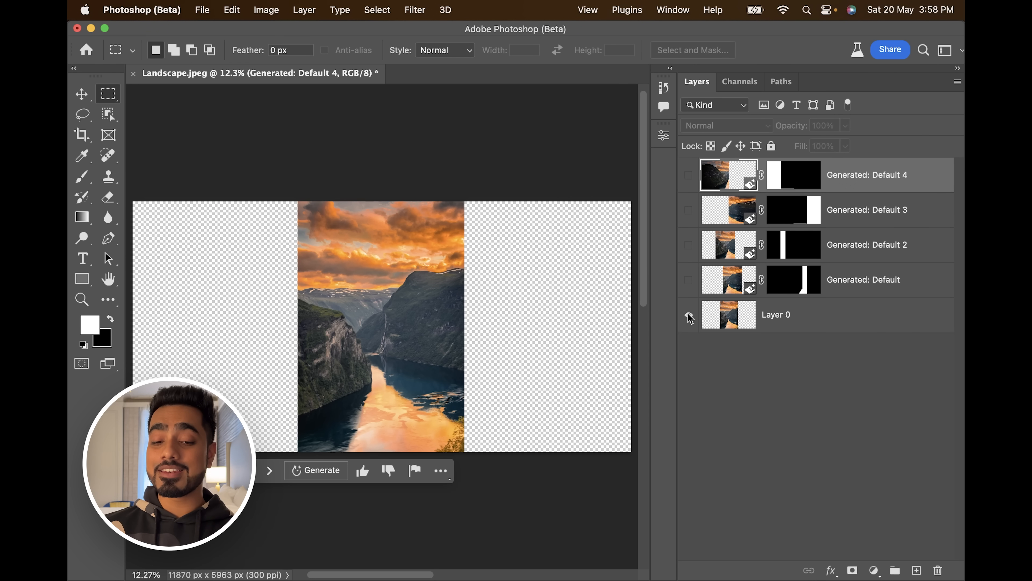
Step: Restore the visibility of all the generated layers alongside Layer 0
alt+click(689, 316)
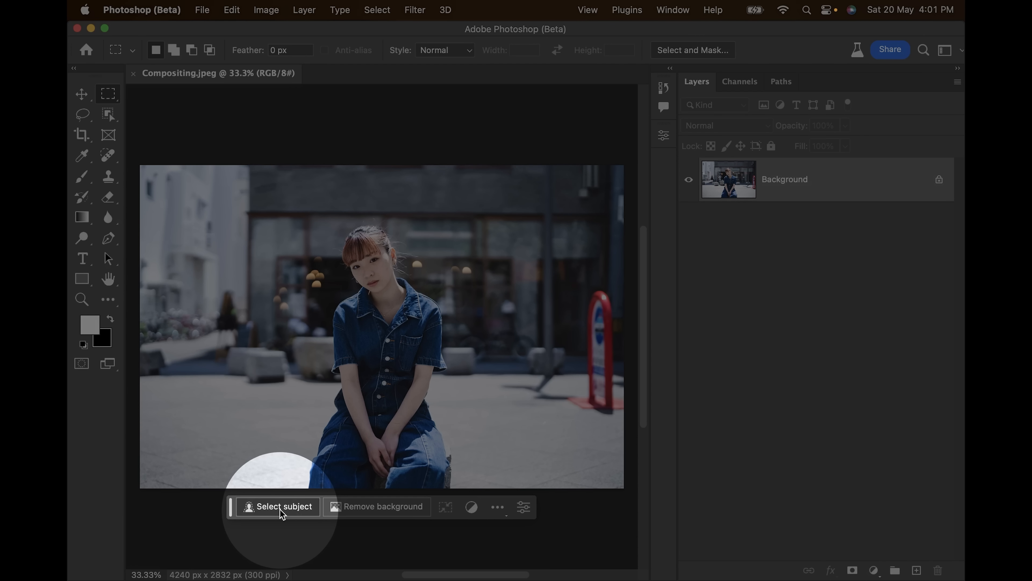
Step: Select the seated woman as the subject in Compositing.jpeg and invert the selection to cover the background
click(281, 508)
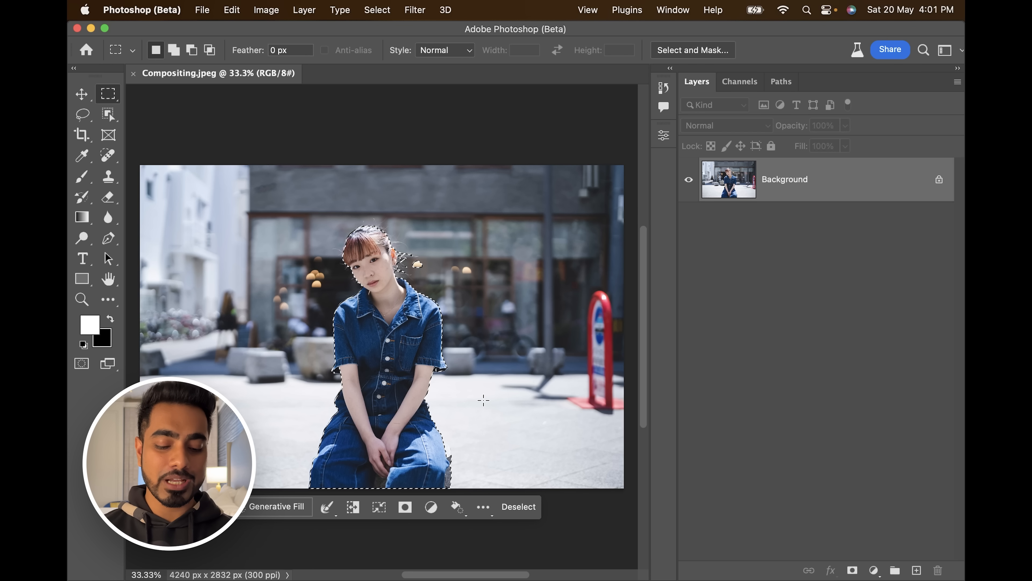
key(super+shift+i)
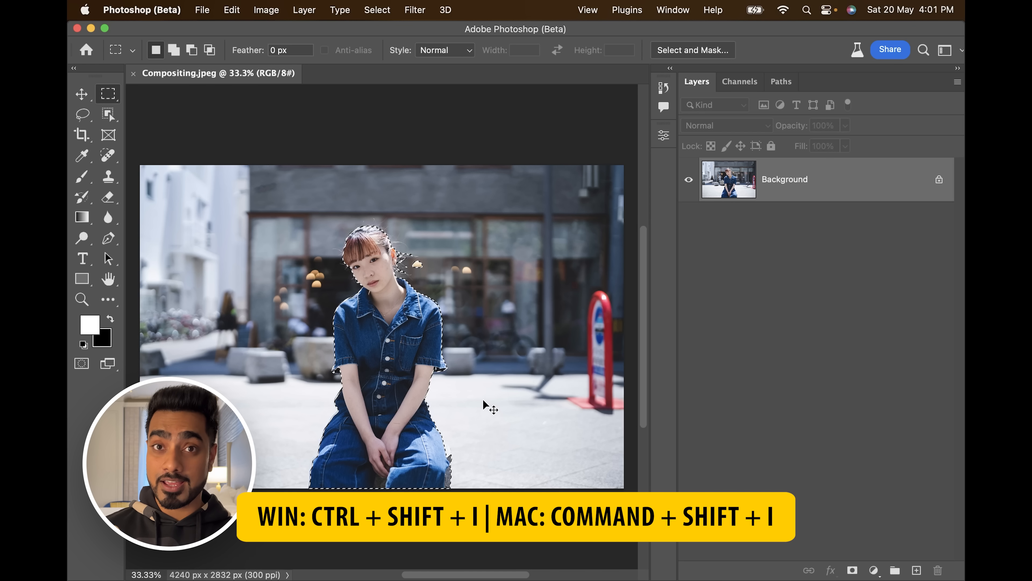
key(super+shift+i)
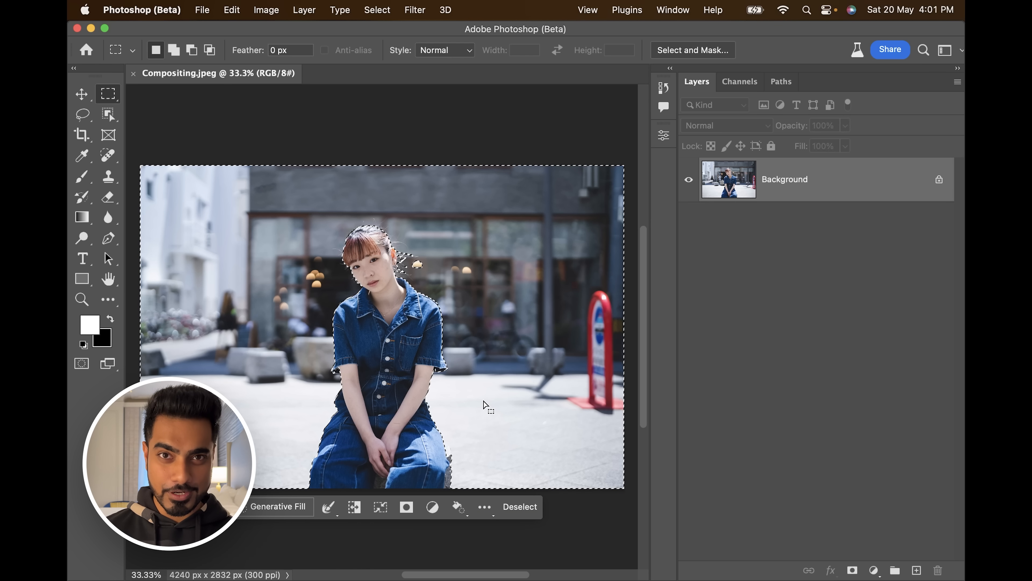
Step: Add the strip of stone seat beside the woman's thigh to the background selection with the Lasso tool
scroll(495, 445, up, 3)
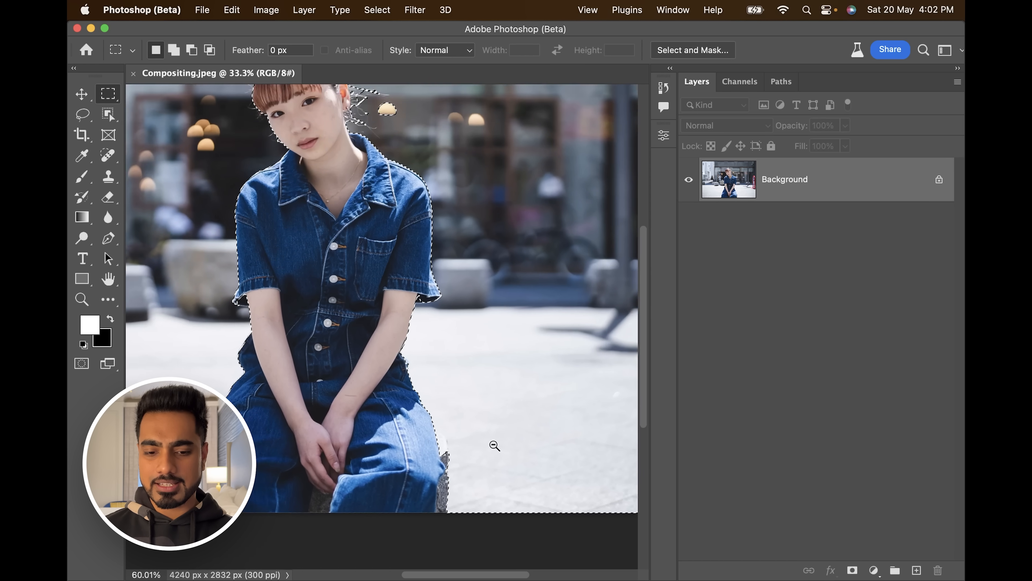
scroll(494, 446, up, 2)
drag(475, 417, 369, 352)
mouse_move(420, 394)
mouse_down()
mouse_move(421, 406)
mouse_move(422, 387)
mouse_up()
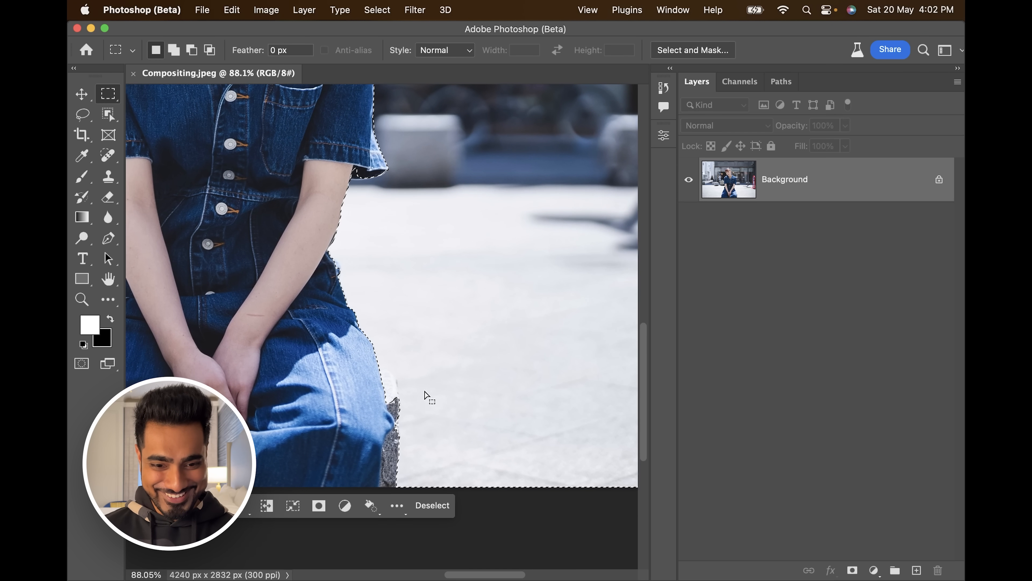
key(v)
click(92, 119)
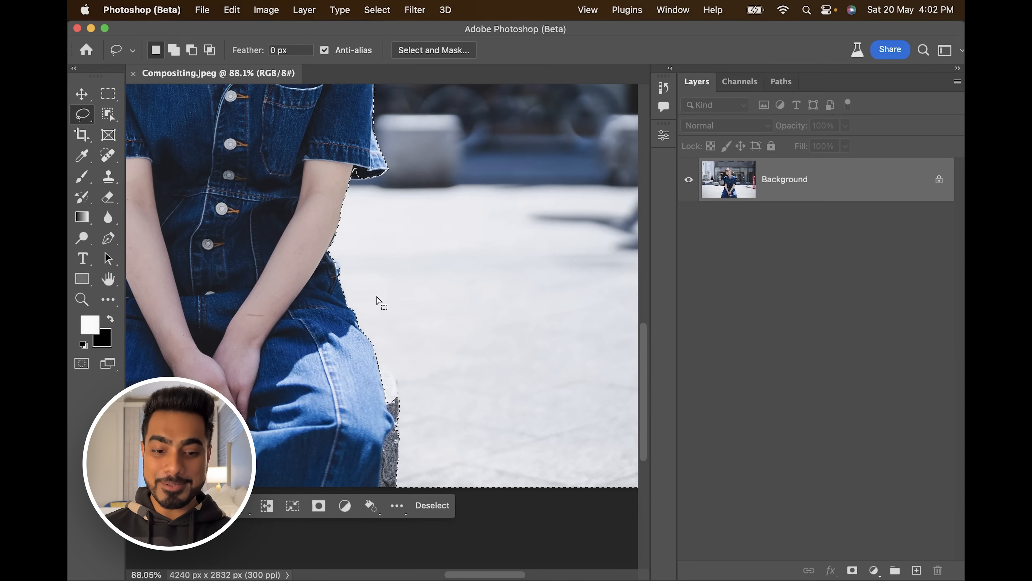
key(shift)
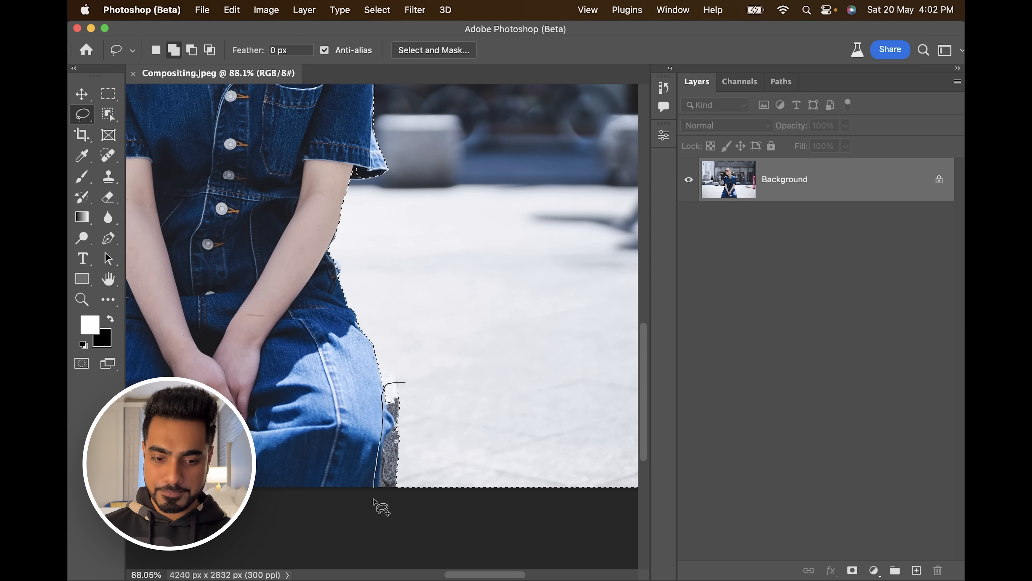
drag(408, 384, 418, 395)
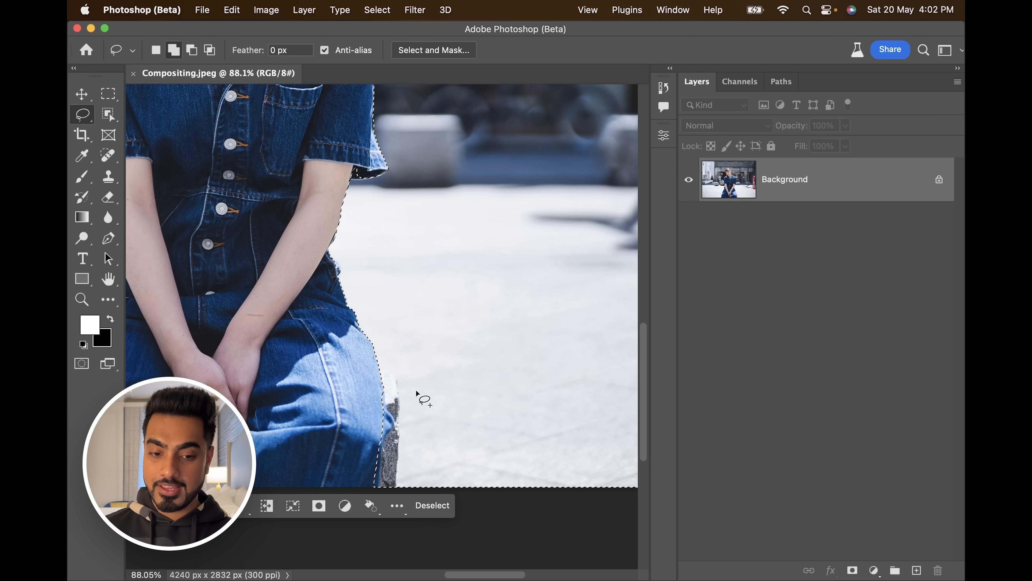
Step: Add the dark gap between the woman's legs, just below her hands, to the background selection with the Lasso tool
key(super+minus)
key(super+minus)
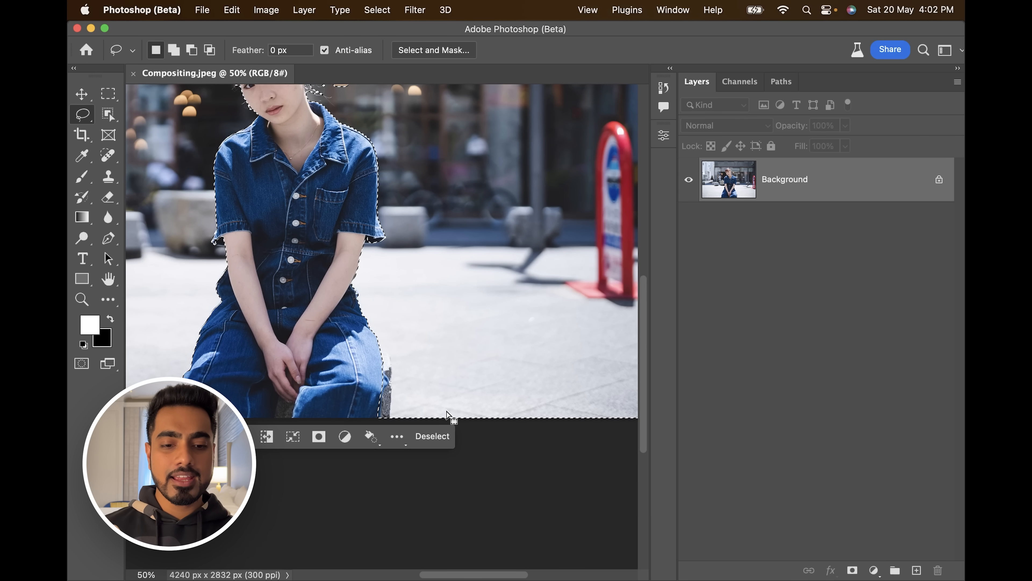
drag(364, 300, 484, 433)
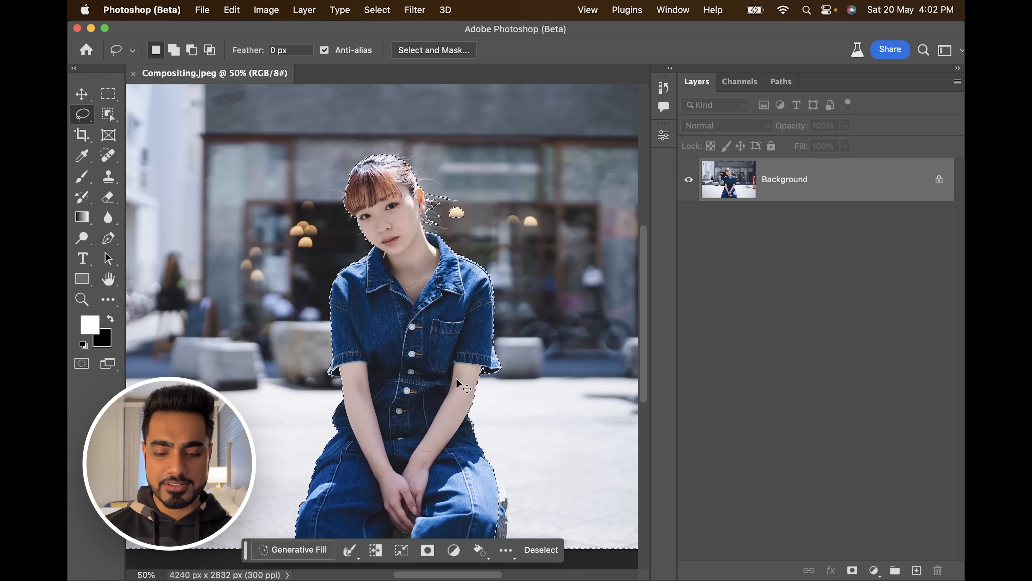
scroll(387, 433, down, 5)
drag(386, 411, 446, 410)
drag(415, 417, 421, 356)
drag(346, 397, 347, 396)
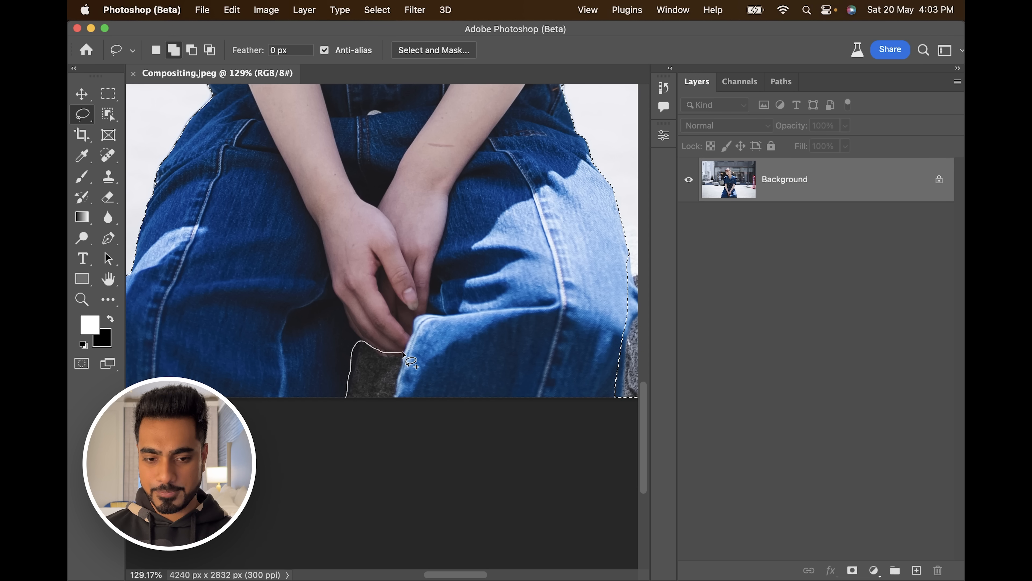
drag(403, 354, 398, 396)
key(super+0)
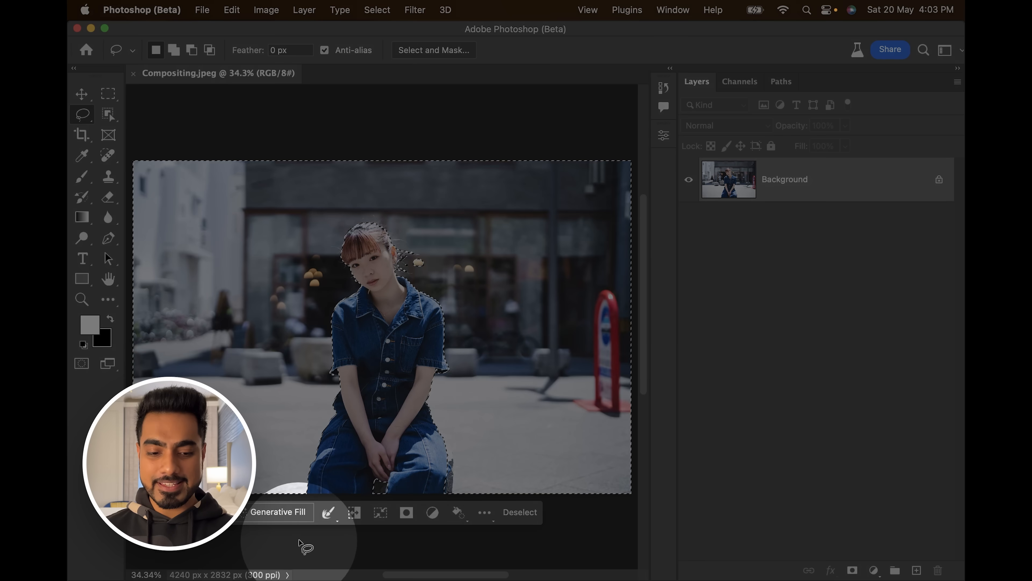
Step: Replace the selected background using Generative Fill with the prompt "park"
click(291, 515)
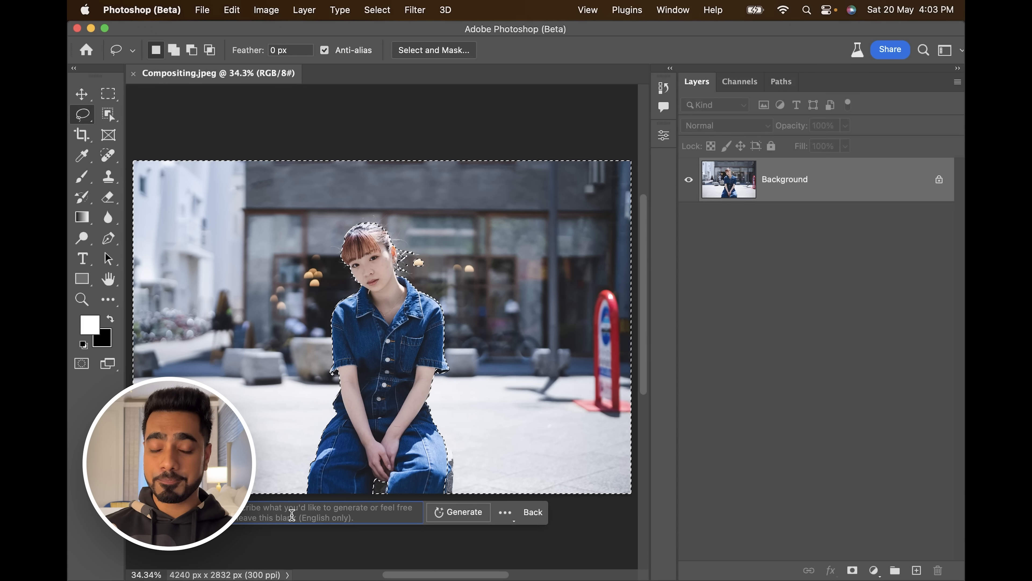
text(park)
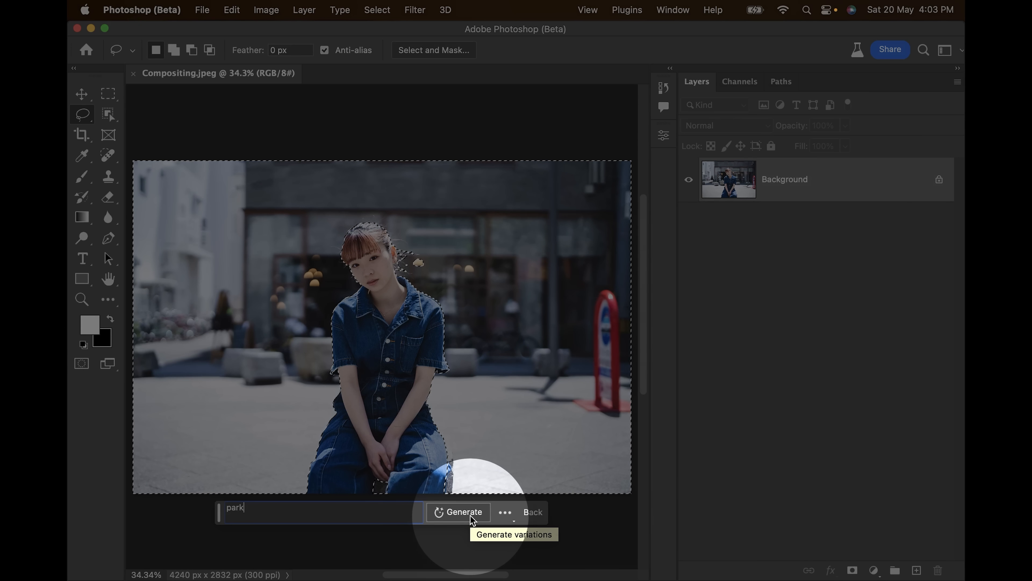
click(470, 515)
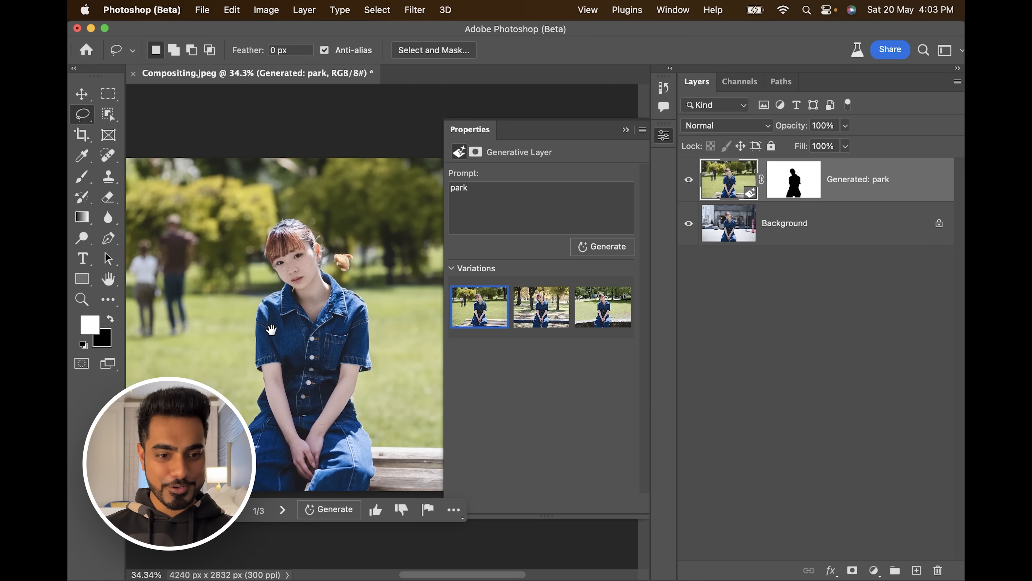
Step: Inspect the first park variation around the woman's hair, and switch to the second variation
drag(330, 323, 315, 317)
mouse_move(334, 278)
mouse_down()
mouse_move(415, 266)
mouse_move(379, 266)
mouse_move(370, 246)
mouse_up()
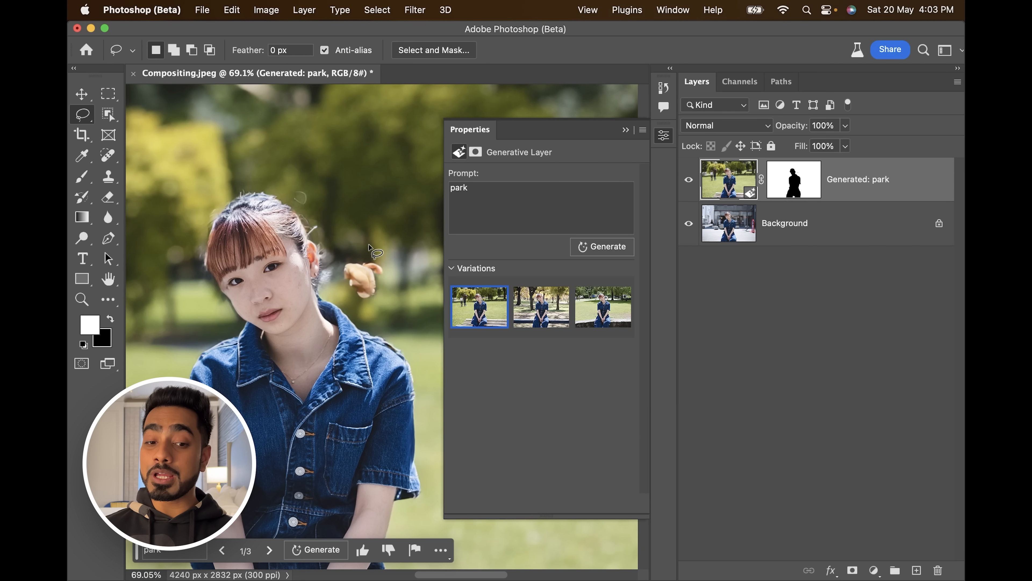
drag(368, 296, 246, 304)
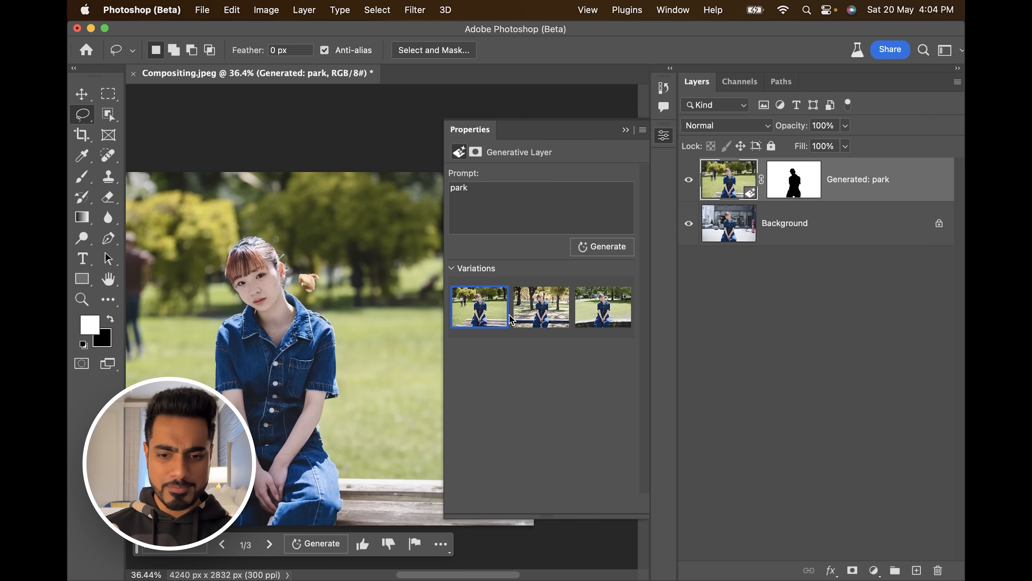
click(545, 318)
drag(327, 319, 310, 326)
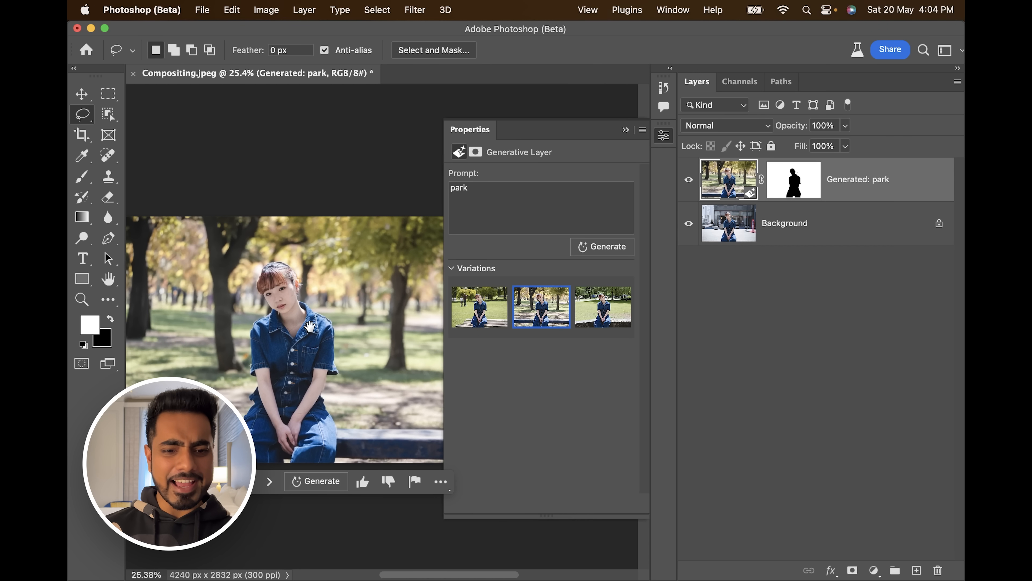
click(625, 131)
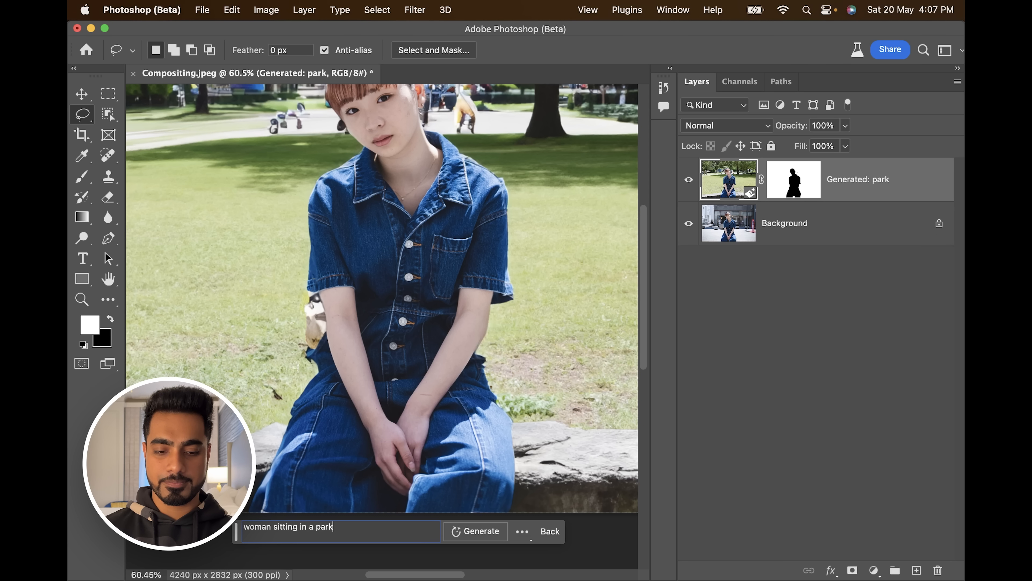
Step: Generate new backgrounds with the prompt "woman sitting in a park", and choose the third variation
click(474, 532)
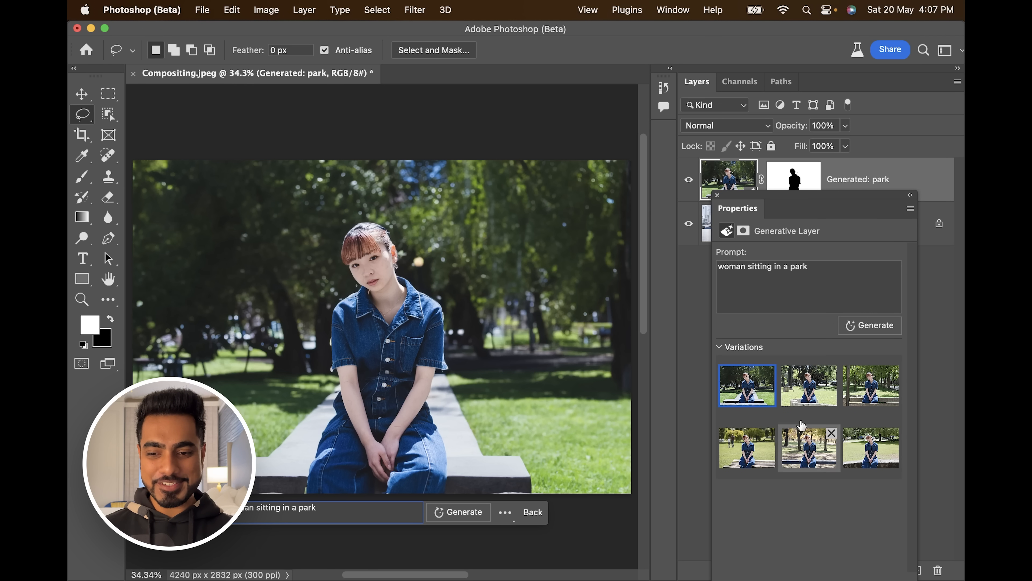
click(809, 398)
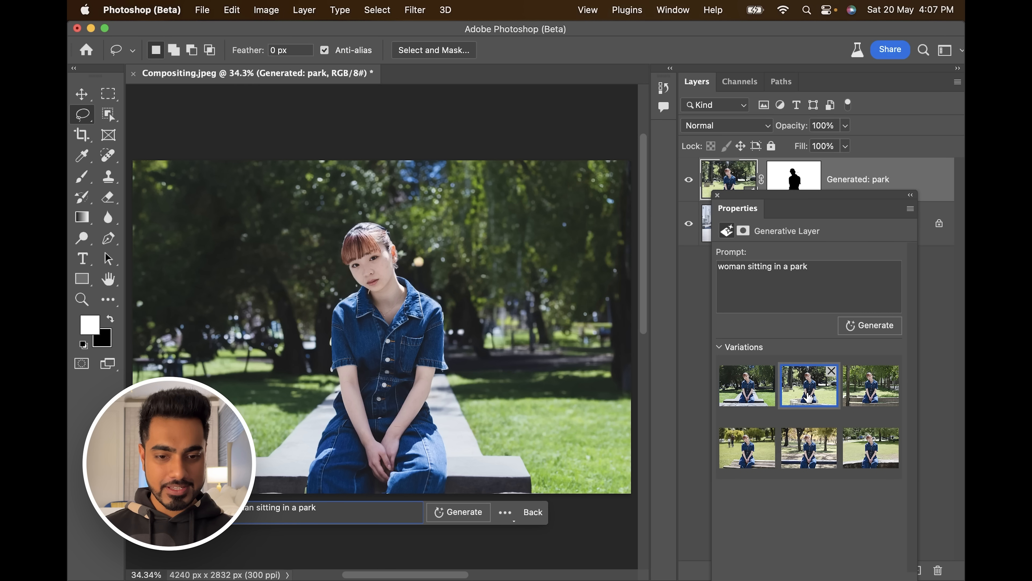
click(854, 390)
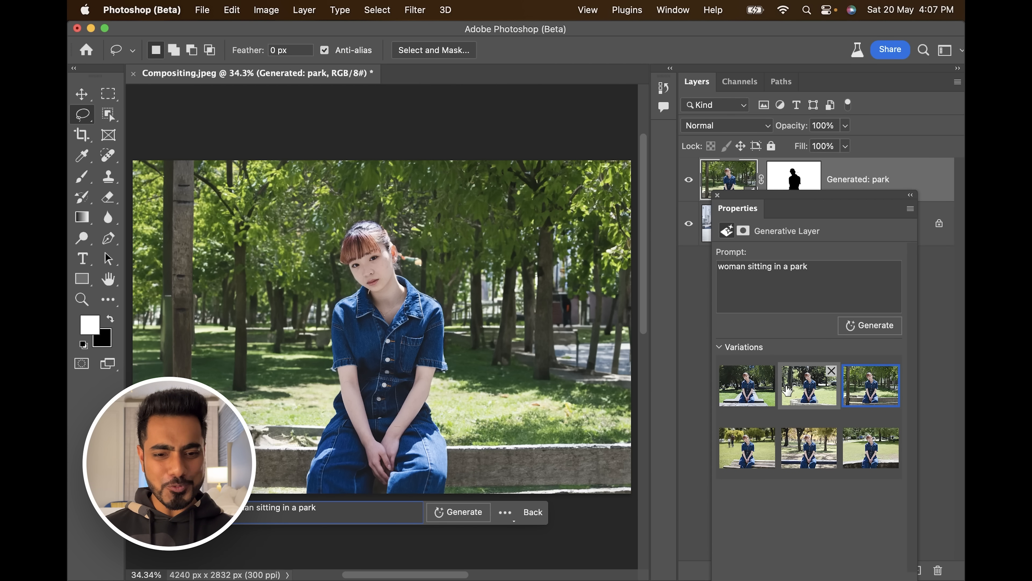
drag(444, 328, 509, 324)
drag(520, 324, 396, 346)
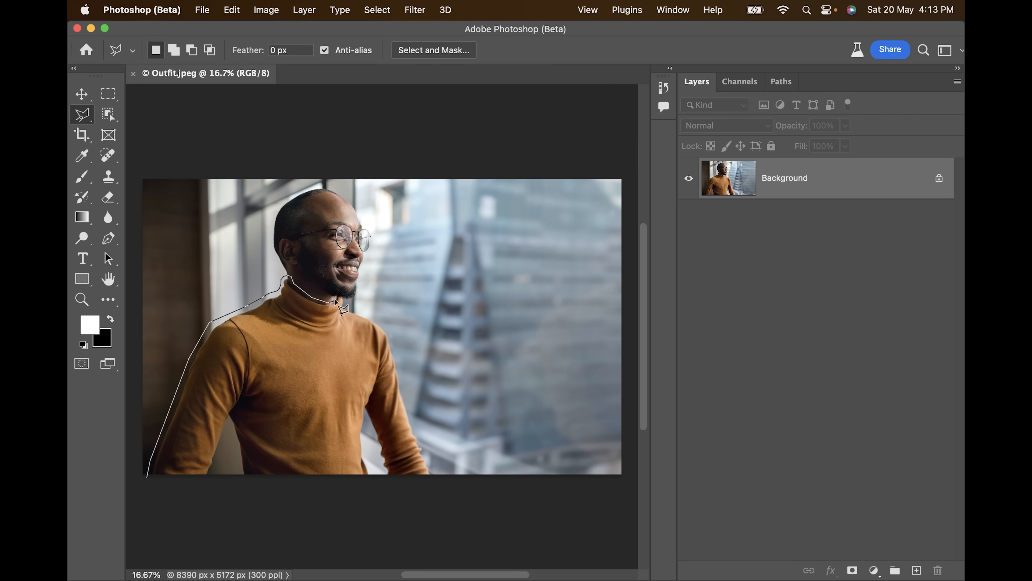
Step: Close the polygonal selection around the man's sweater and replace it using Generative Fill with the prompt "man wearing a suit"
double_click(434, 472)
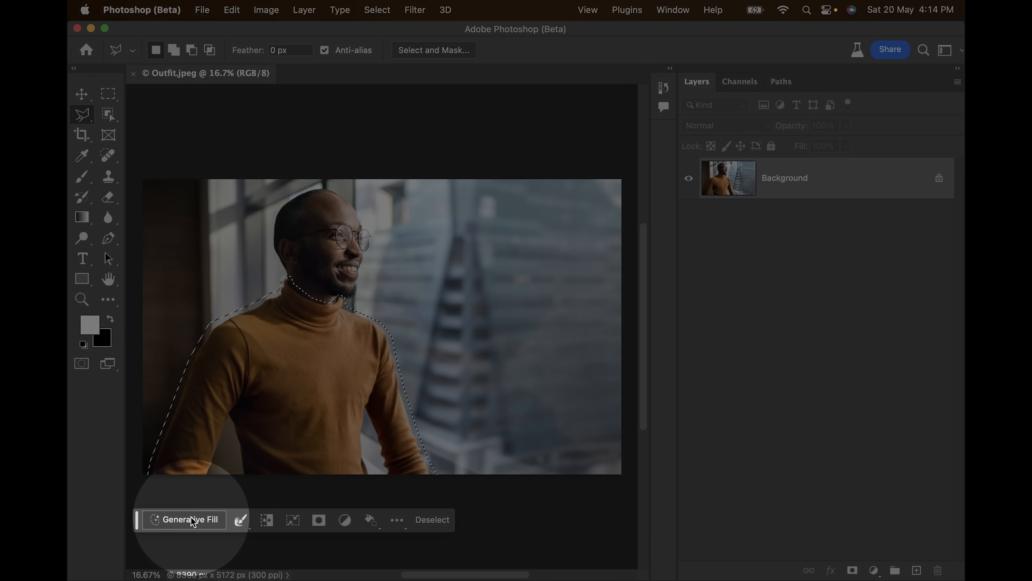
click(191, 520)
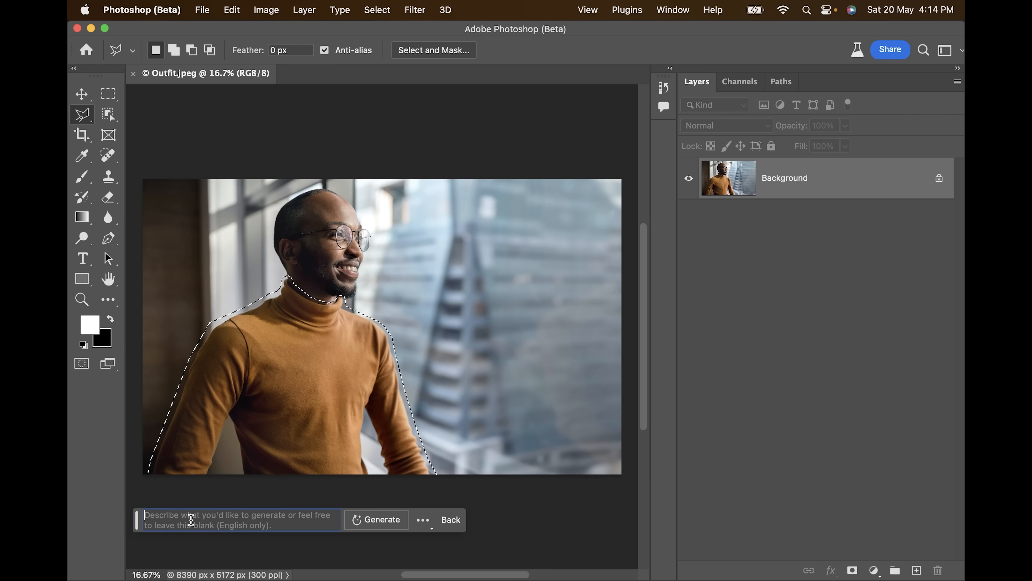
text(man wearing a suit)
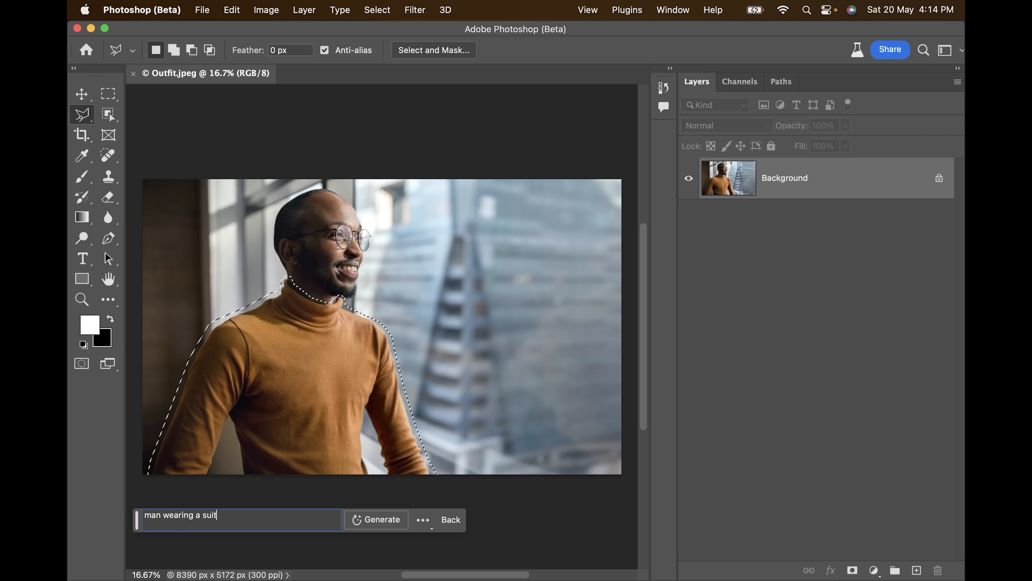
click(388, 524)
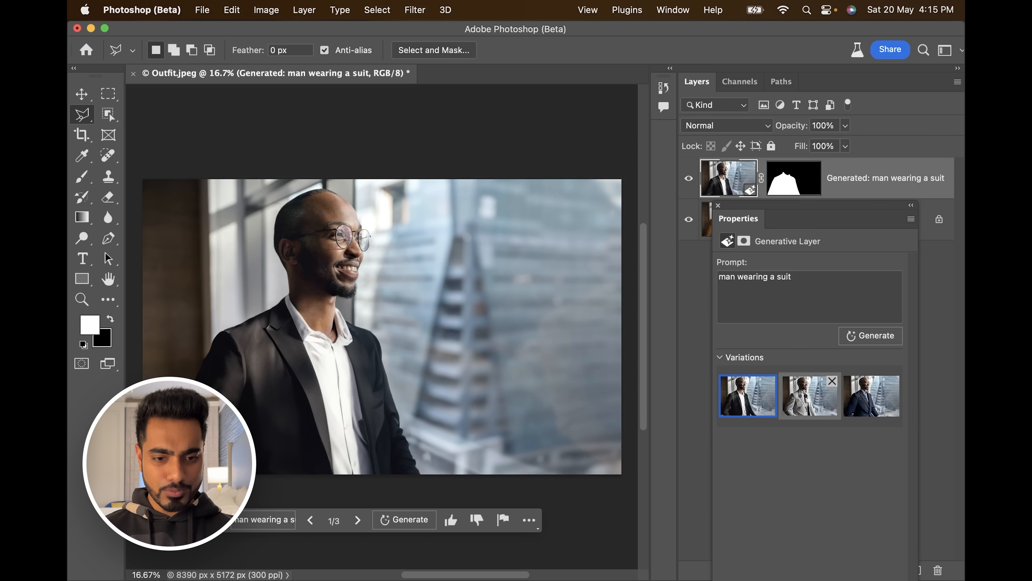
Step: View the second suit variation, and choose the third one
click(803, 404)
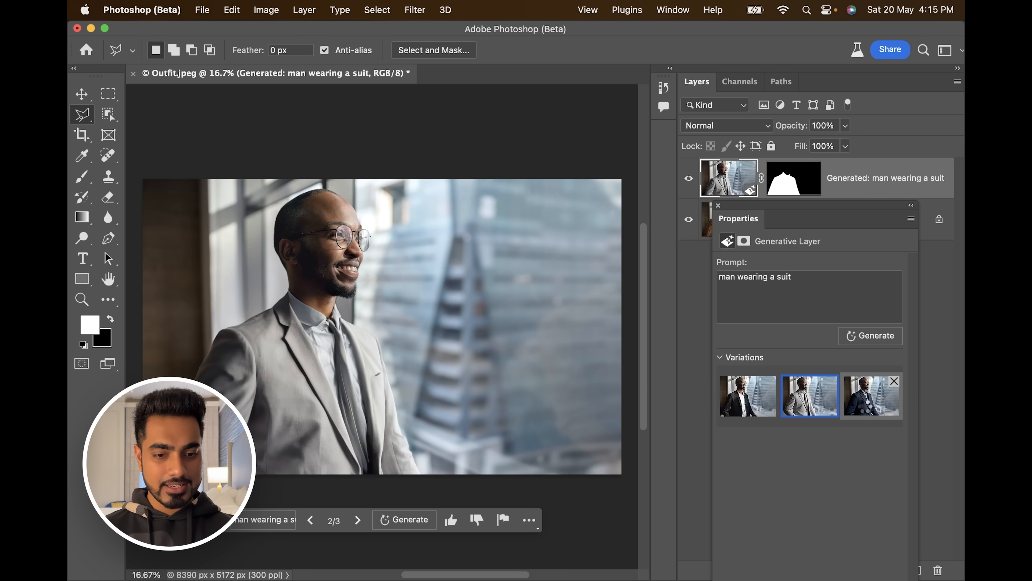
click(865, 409)
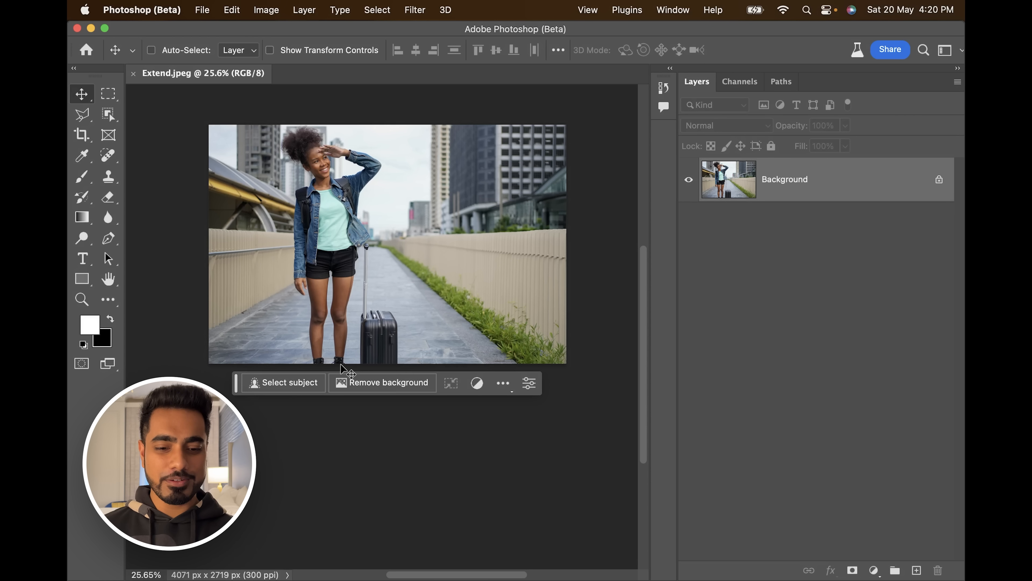
Step: Extend the canvas of Extend.jpeg downward below the woman's feet to 4071 x 3782 px with the Crop tool
super+click(322, 343)
drag(335, 344, 336, 314)
key(c)
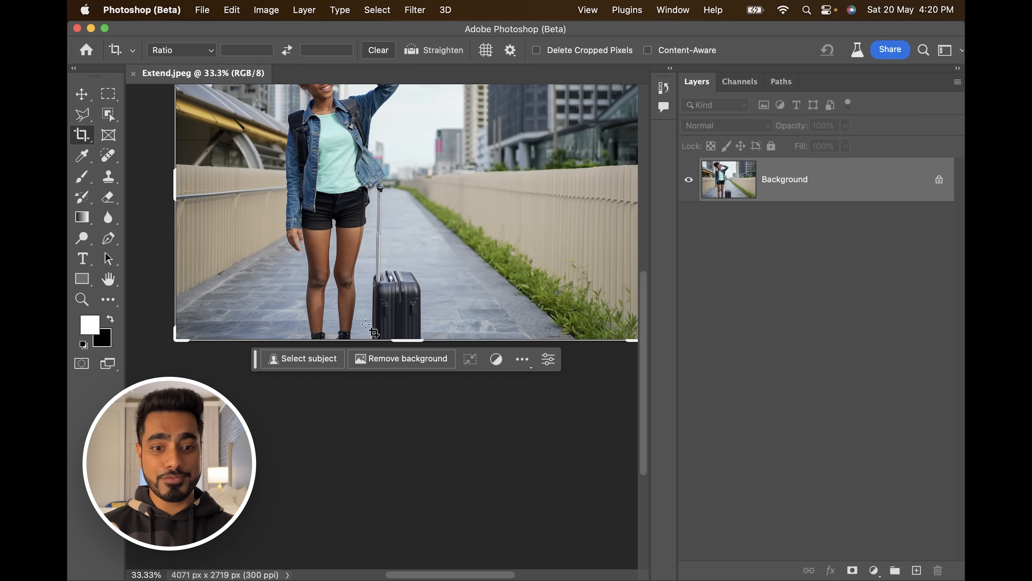
scroll(365, 324, down, 3)
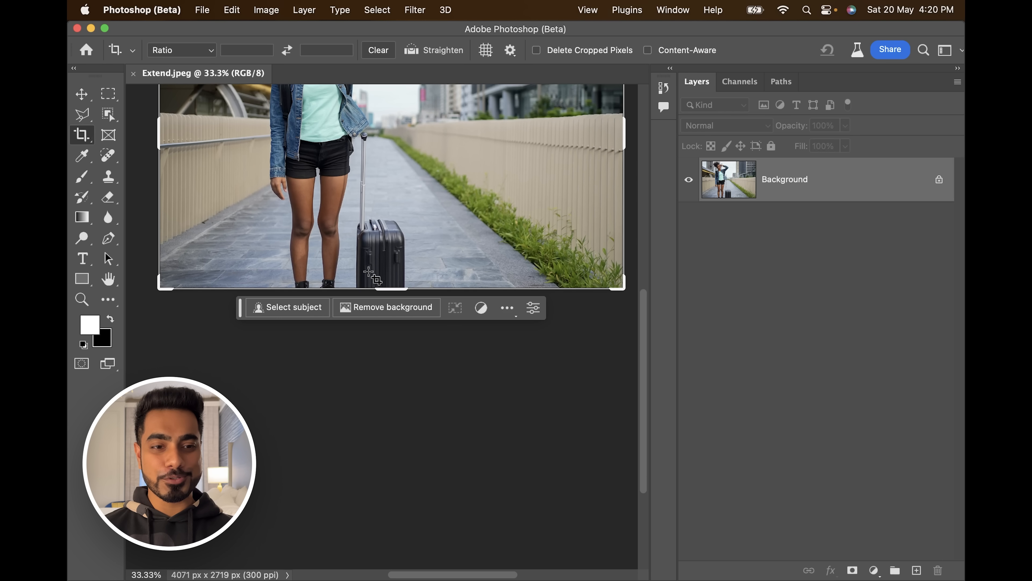
drag(389, 288, 392, 345)
key(Return)
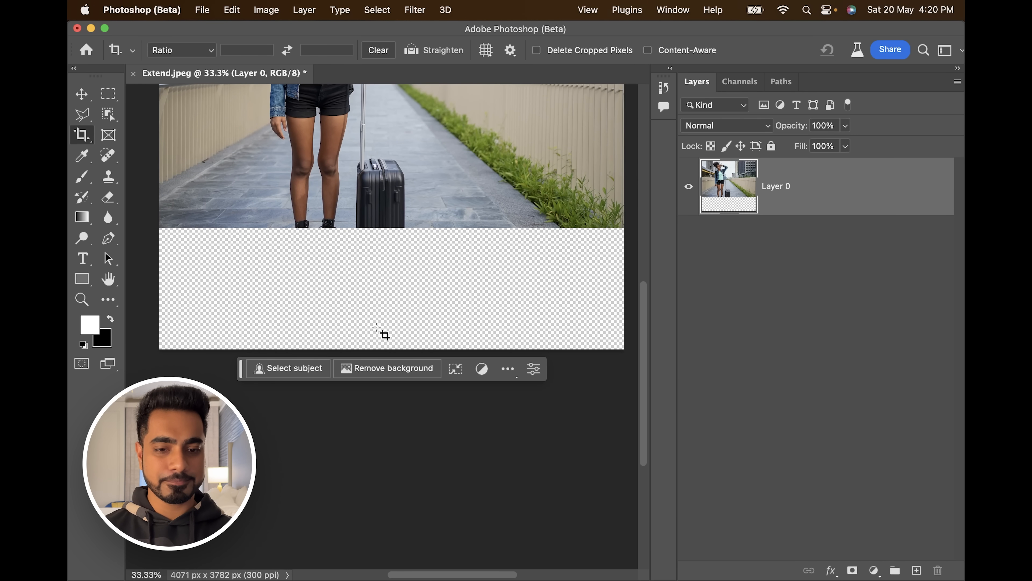
Step: Select the transparent strip below the woman's feet with a rectangular marquee and fill it using Generative Fill with a blank prompt
click(109, 97)
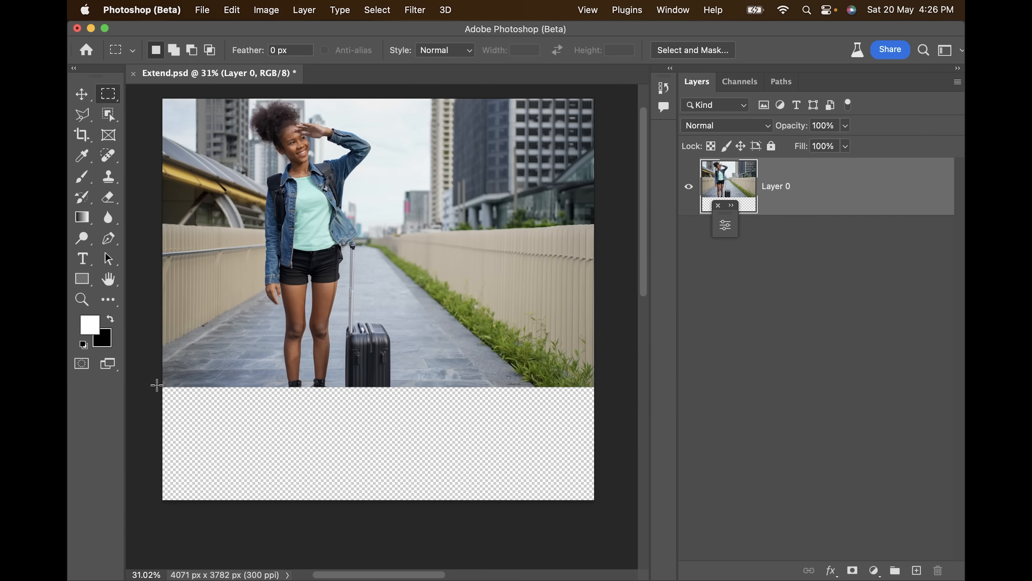
drag(162, 385, 611, 501)
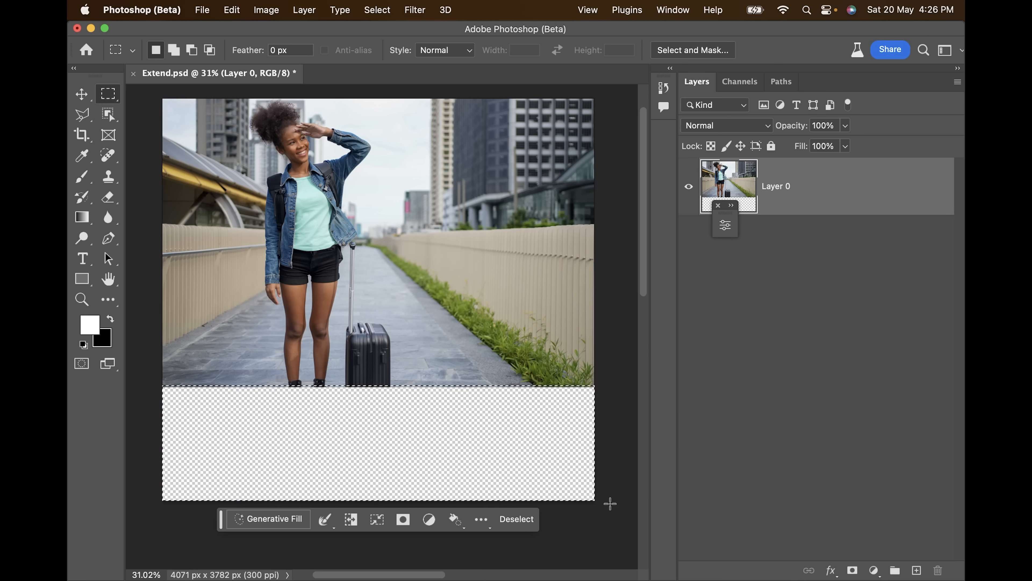
click(277, 520)
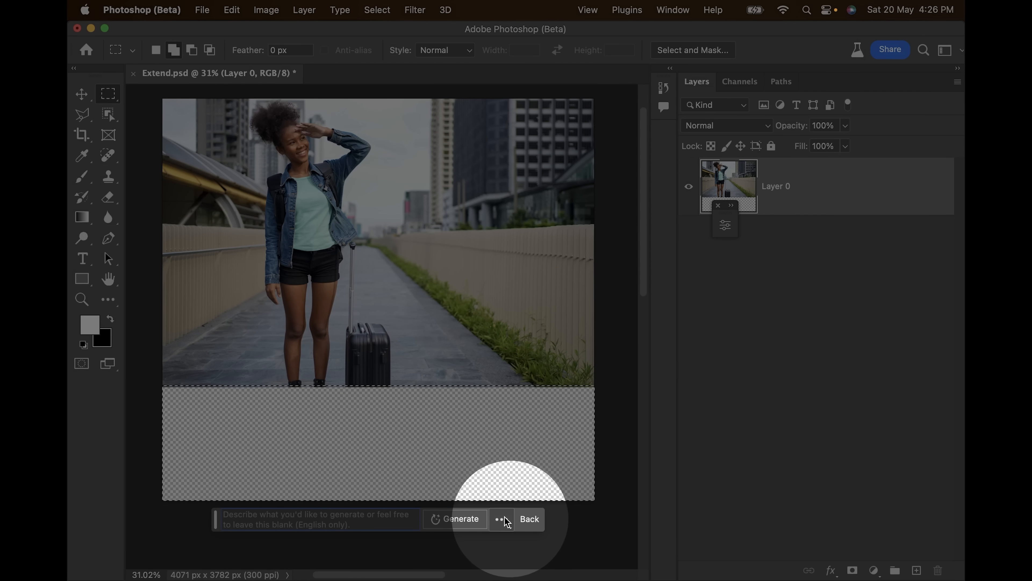
click(467, 521)
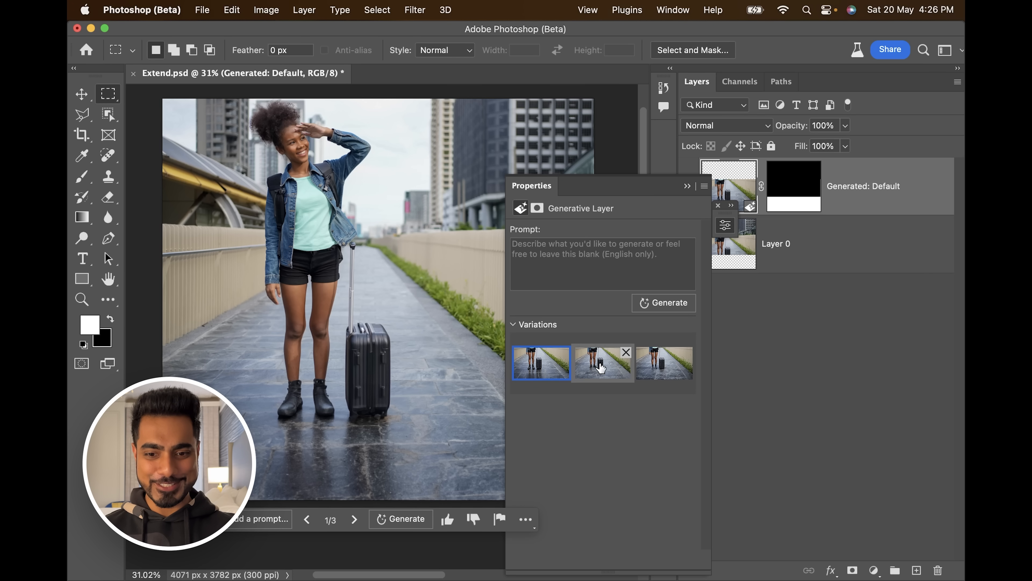
Step: View the second and third variations of the extended ground, and return to the first one
click(603, 366)
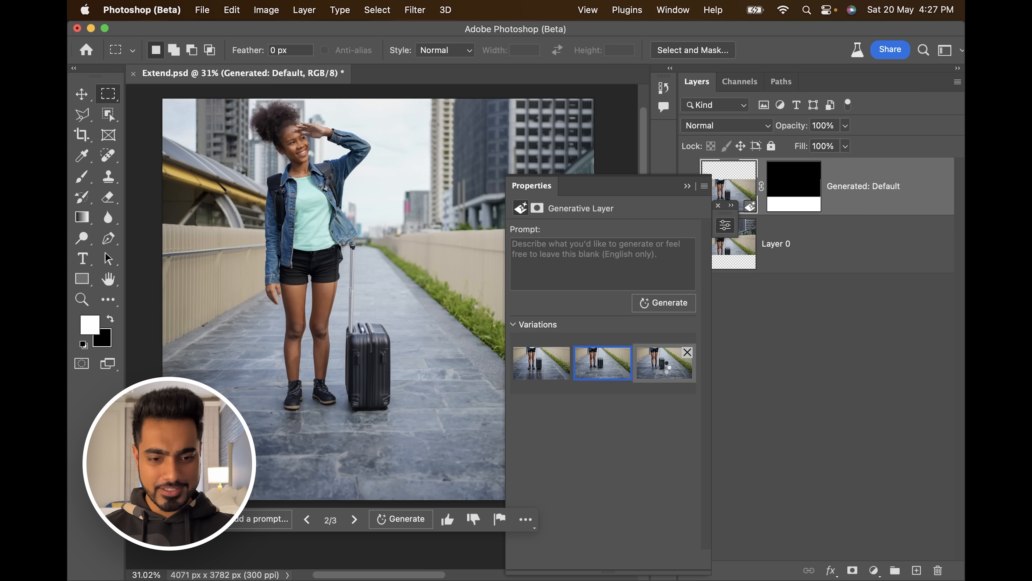
click(664, 363)
click(565, 370)
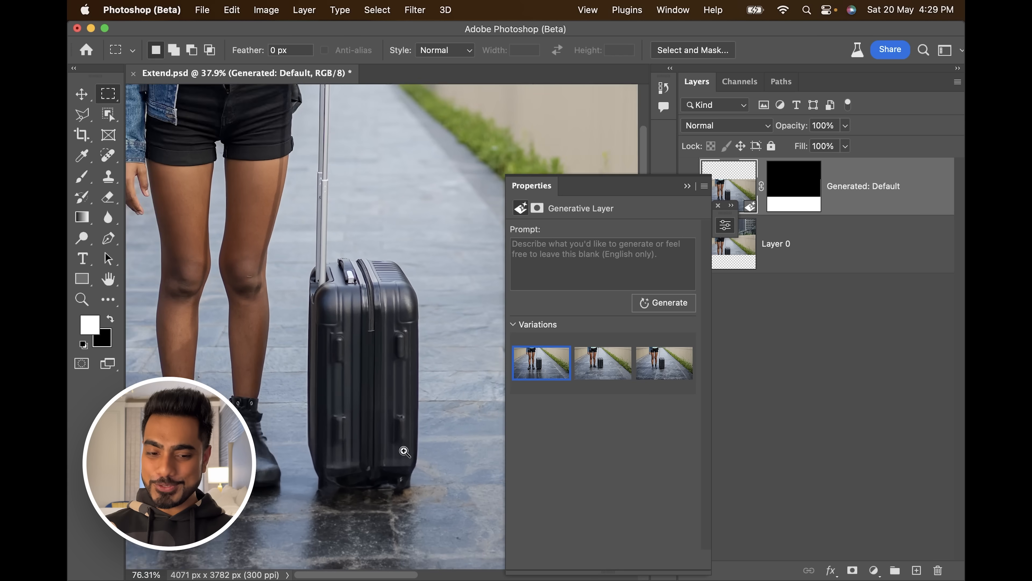
Step: Select the lower end of the suitcase with a rectangular marquee and regenerate it using Generative Fill with the prompt "suitcase with wheels"
scroll(391, 361, up, 5)
drag(300, 364, 321, 363)
drag(322, 363, 366, 365)
drag(222, 328, 474, 508)
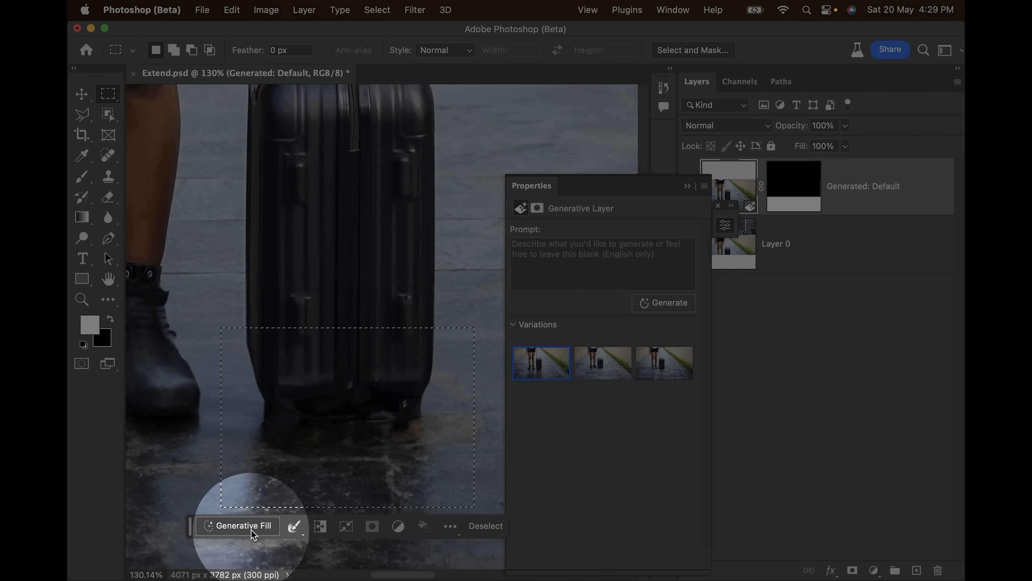
click(251, 529)
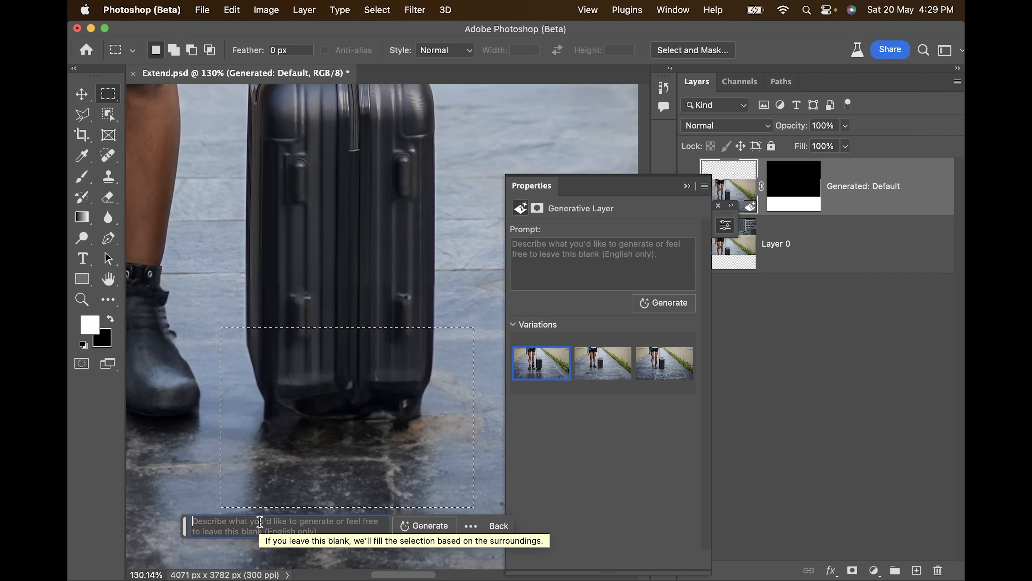
text(suitca)
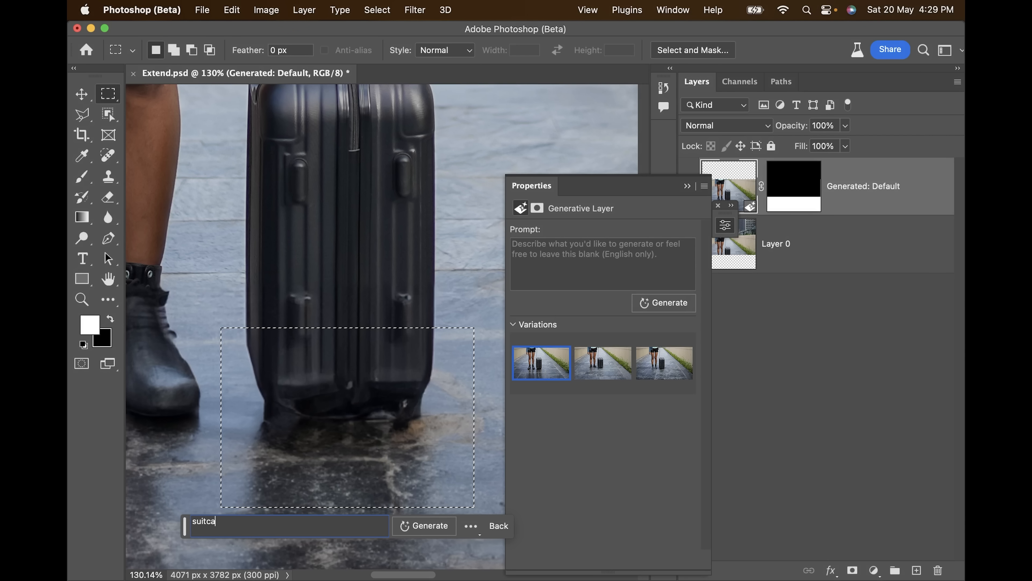
text(se with wheels)
click(423, 530)
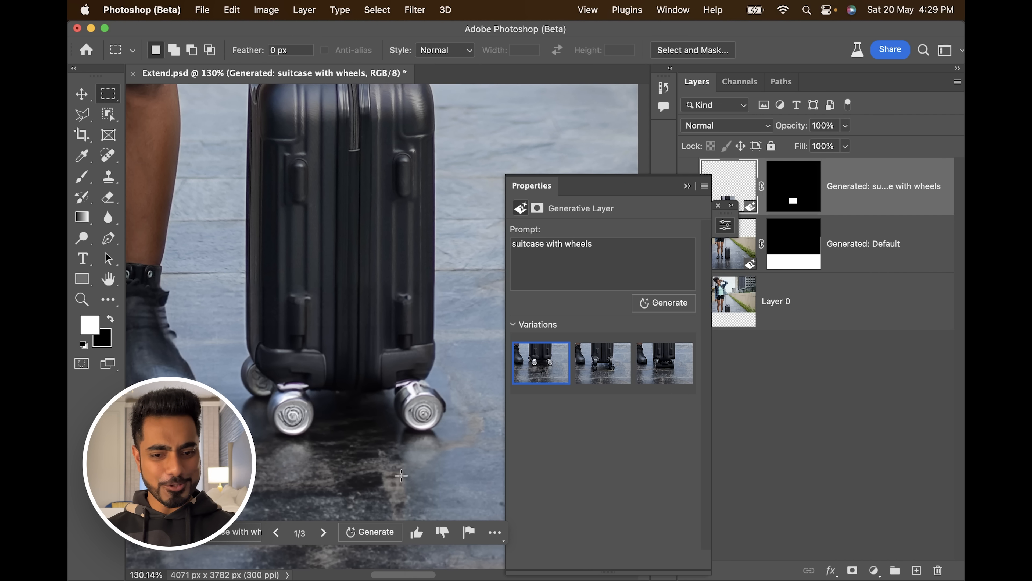
Step: Examine the generated suitcase wheels, compare all three variations in the whole photo, and return to the first one
drag(432, 455, 443, 382)
mouse_move(307, 381)
mouse_down()
mouse_move(248, 362)
mouse_move(309, 393)
mouse_up()
drag(283, 384, 299, 431)
key(super+0)
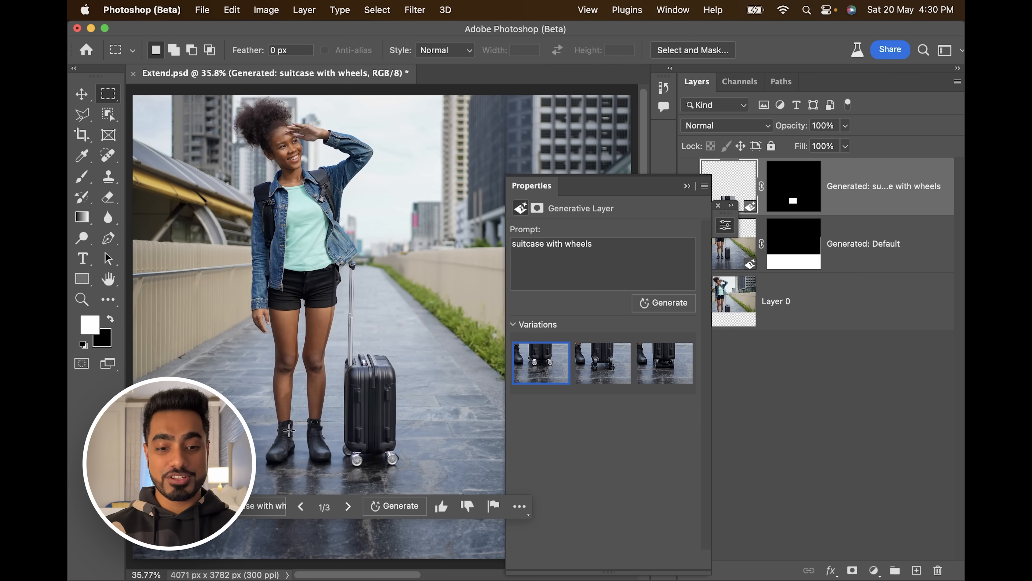
click(605, 376)
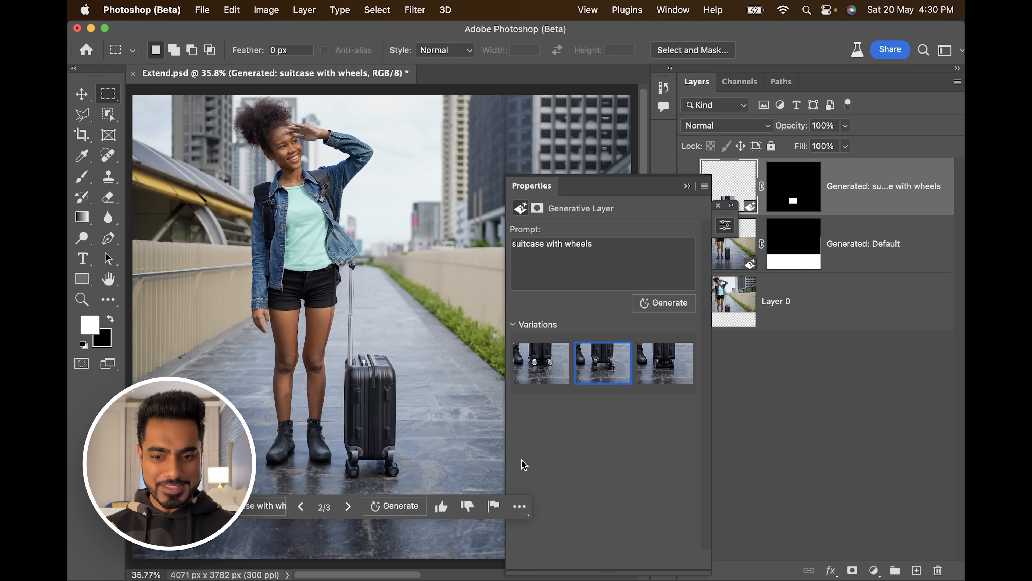
click(665, 375)
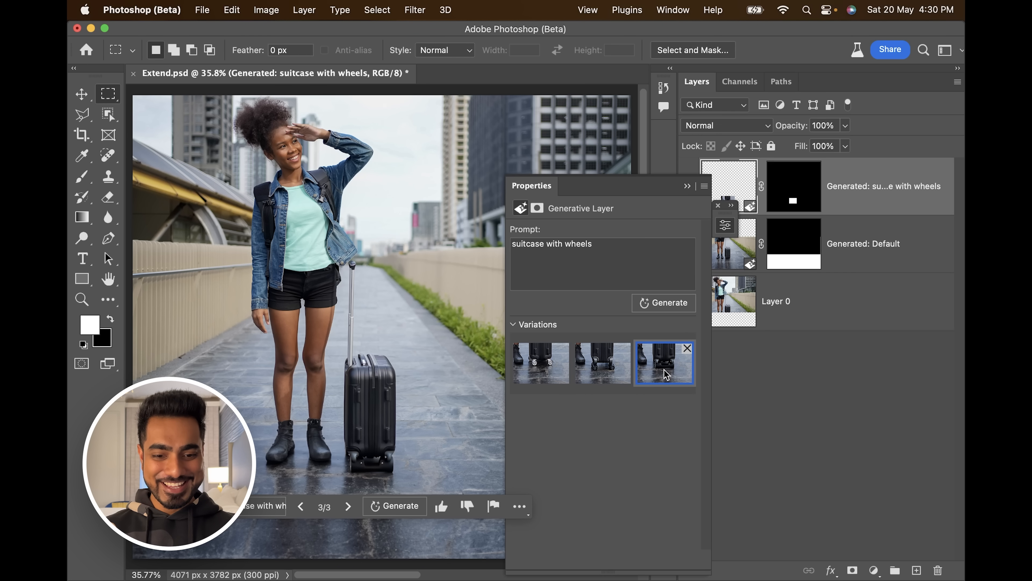
click(608, 376)
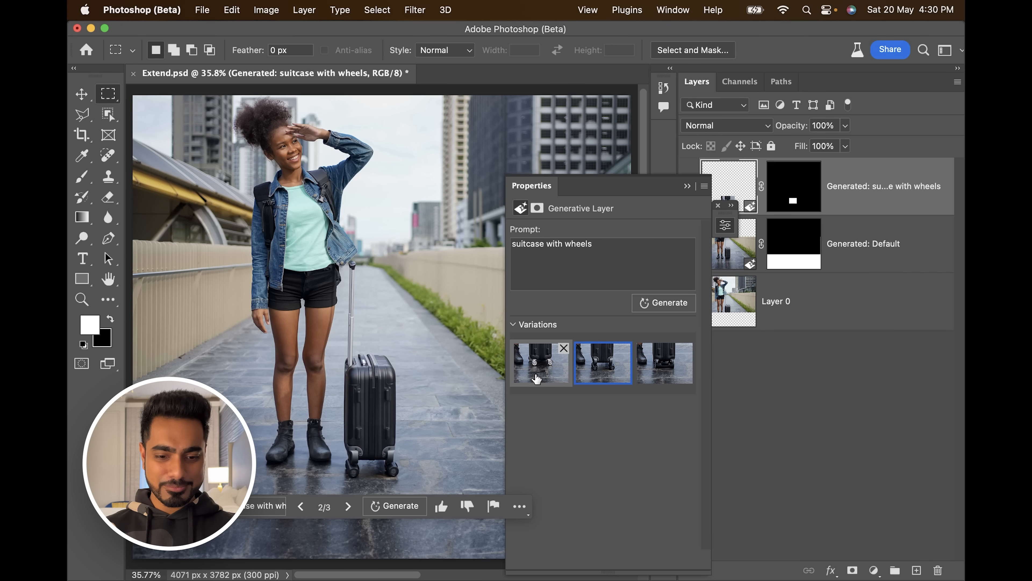
click(537, 380)
click(605, 378)
click(565, 378)
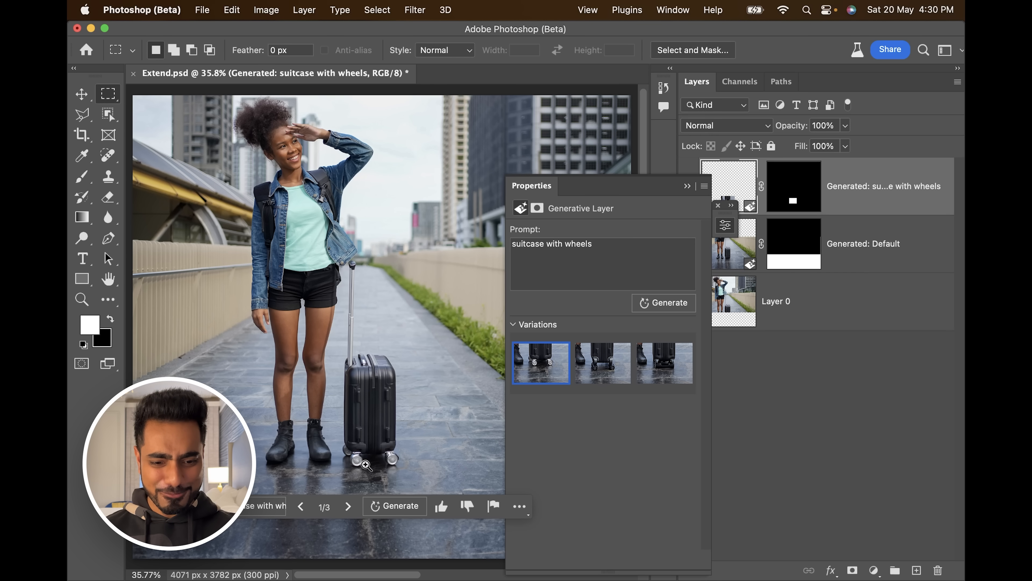
drag(348, 478, 237, 300)
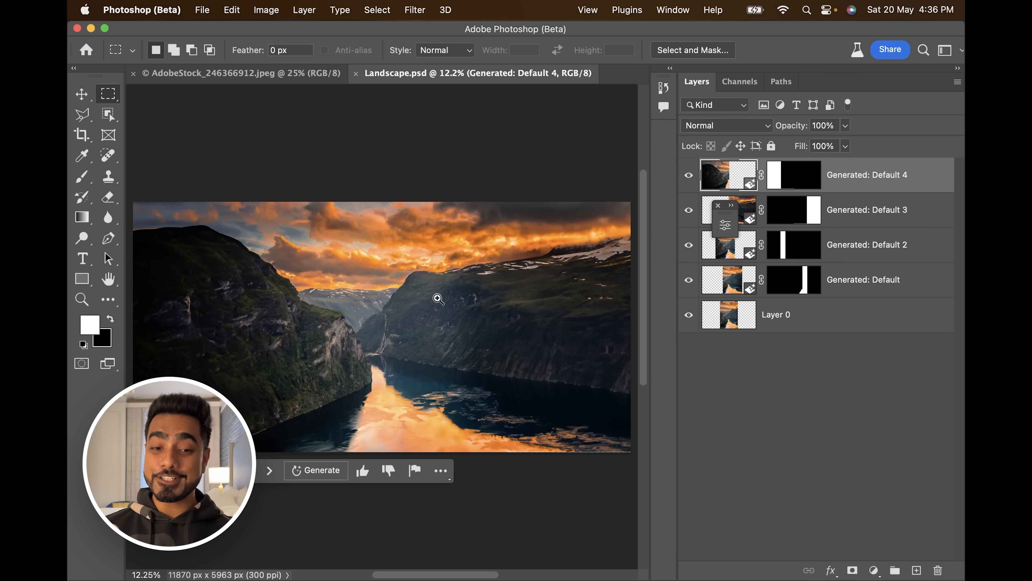
Step: Examine the detail of the generated mountainside in Landscape.psd, comparing it with the original by hiding and reshowing the generated layers
drag(429, 304, 535, 283)
drag(484, 255, 431, 273)
drag(471, 333, 163, 398)
drag(329, 344, 315, 341)
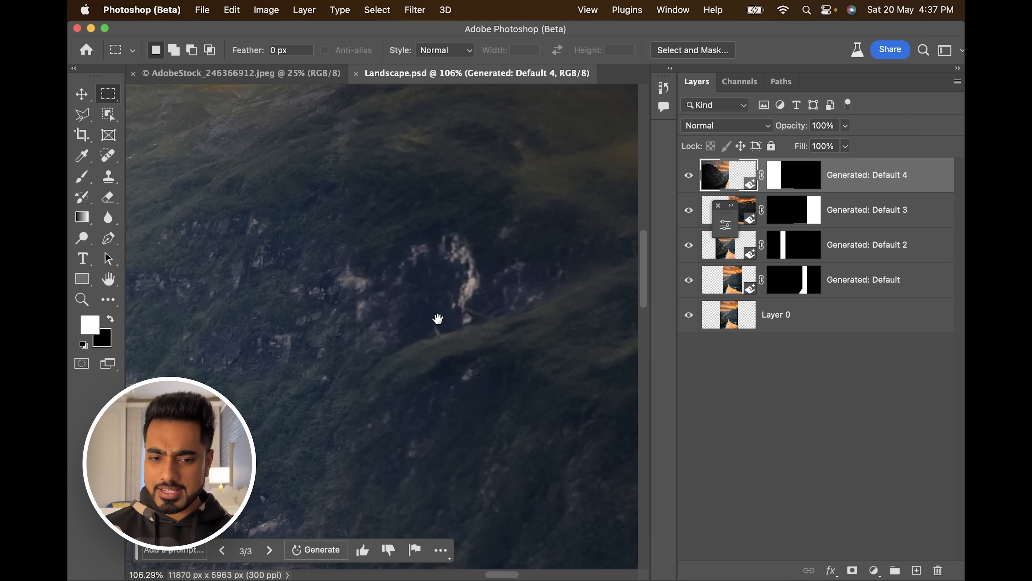
drag(352, 244, 443, 354)
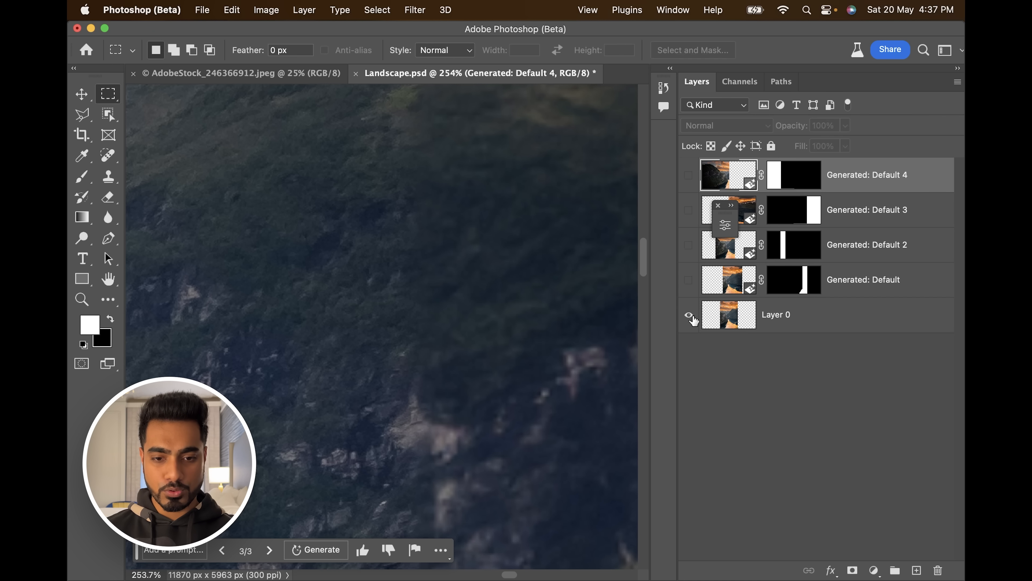
click(689, 316)
click(689, 315)
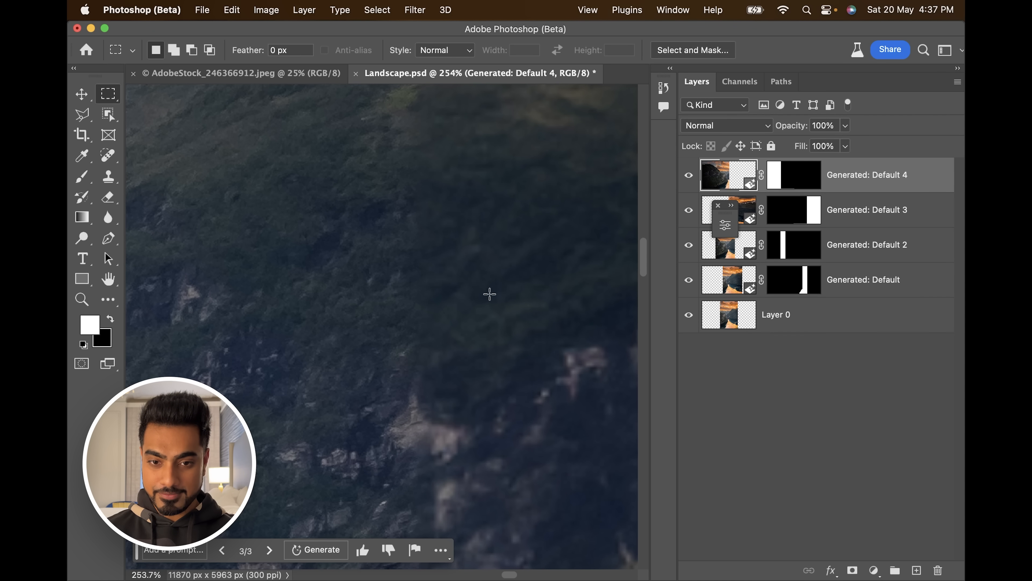
drag(490, 294, 441, 441)
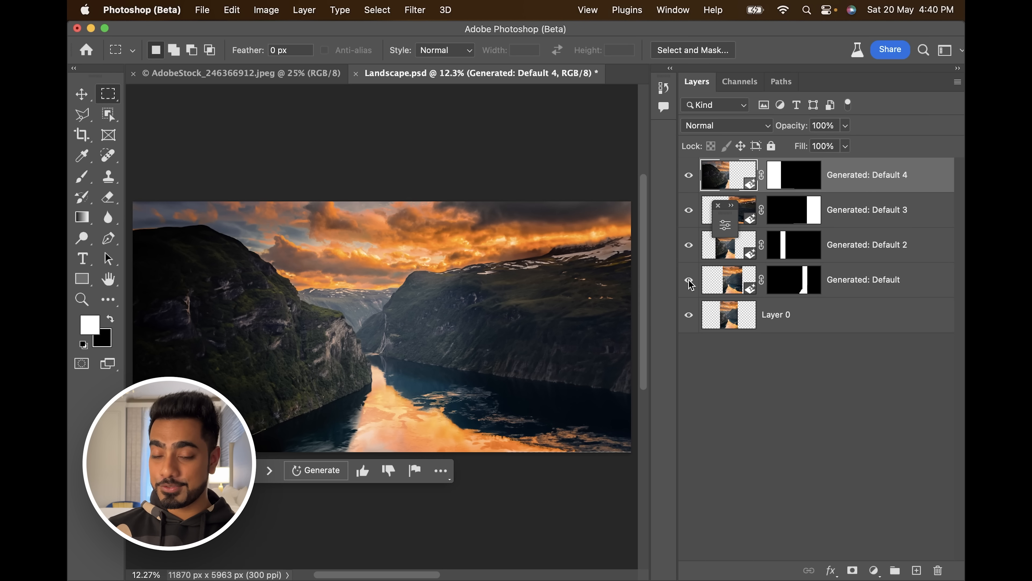
Step: Isolate the Generated: Default layer, and reveal Generated: Default 2, 3, 4 and Layer 0 one by one
alt+click(689, 281)
click(689, 245)
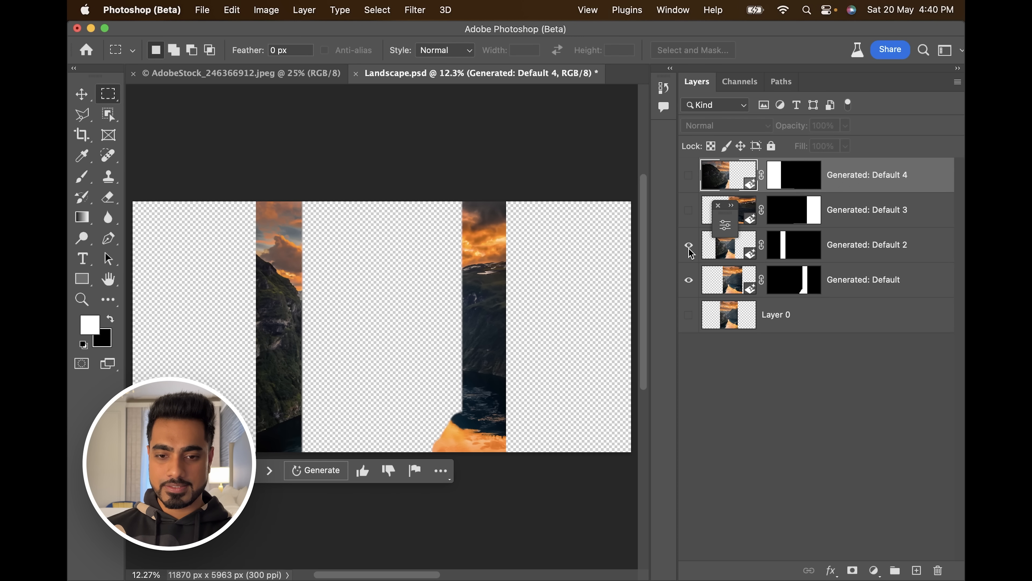
click(688, 210)
click(689, 177)
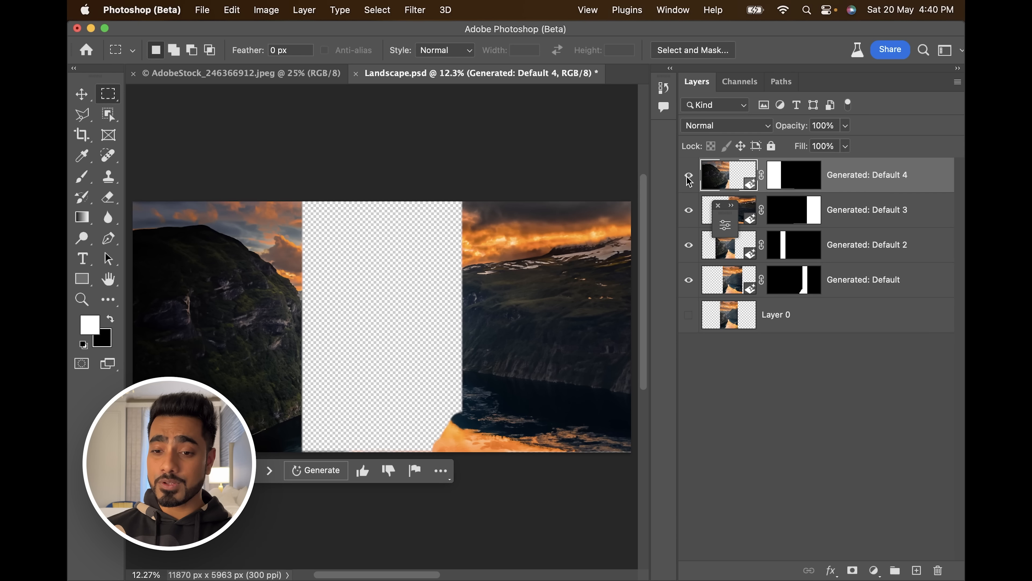
click(691, 314)
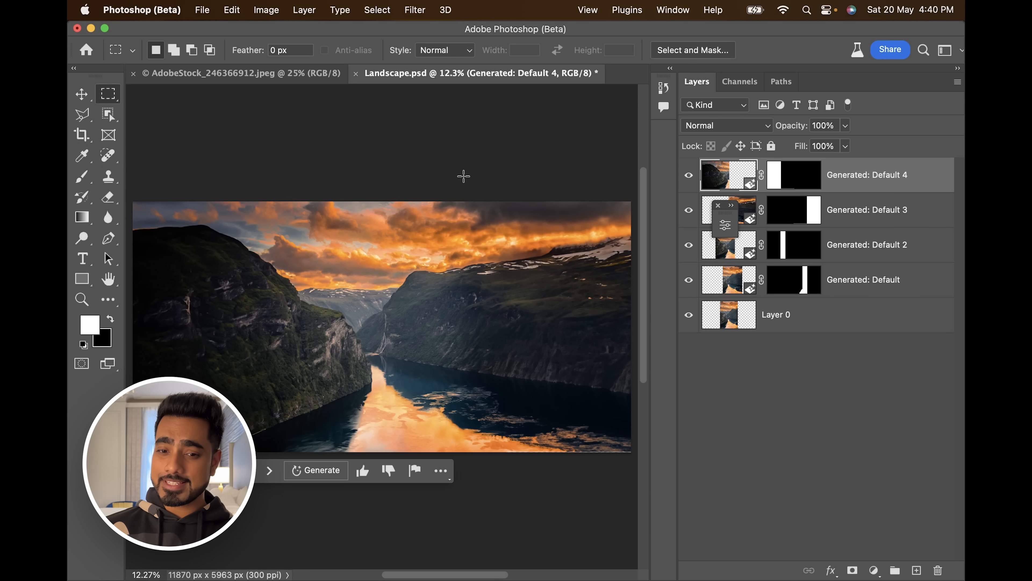
Step: Select both extended sides of the landscape at full height in one combined rectangular selection, and deselect it
drag(463, 172, 632, 474)
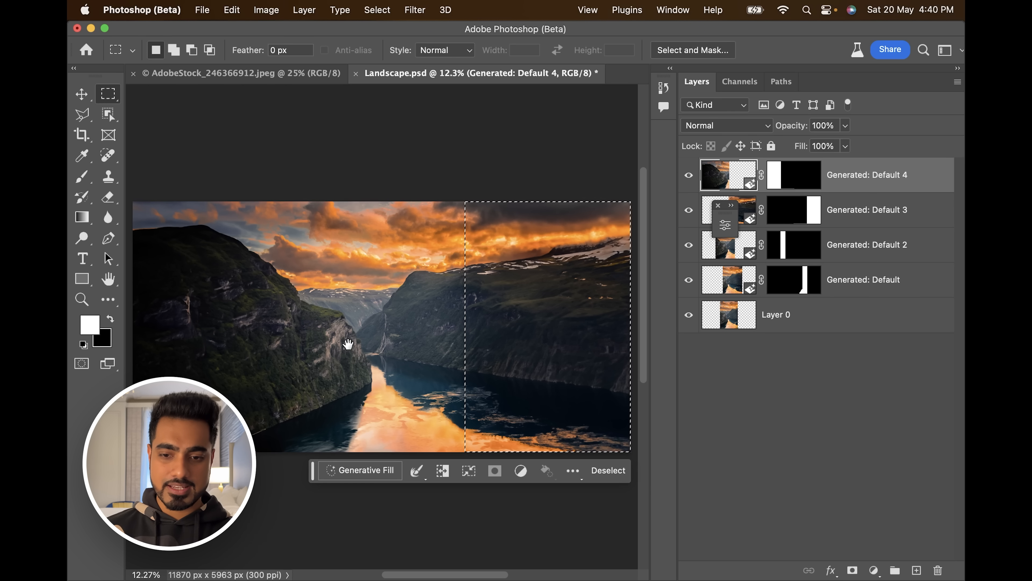
scroll(362, 309, left, 3)
shift+drag(393, 167, 181, 458)
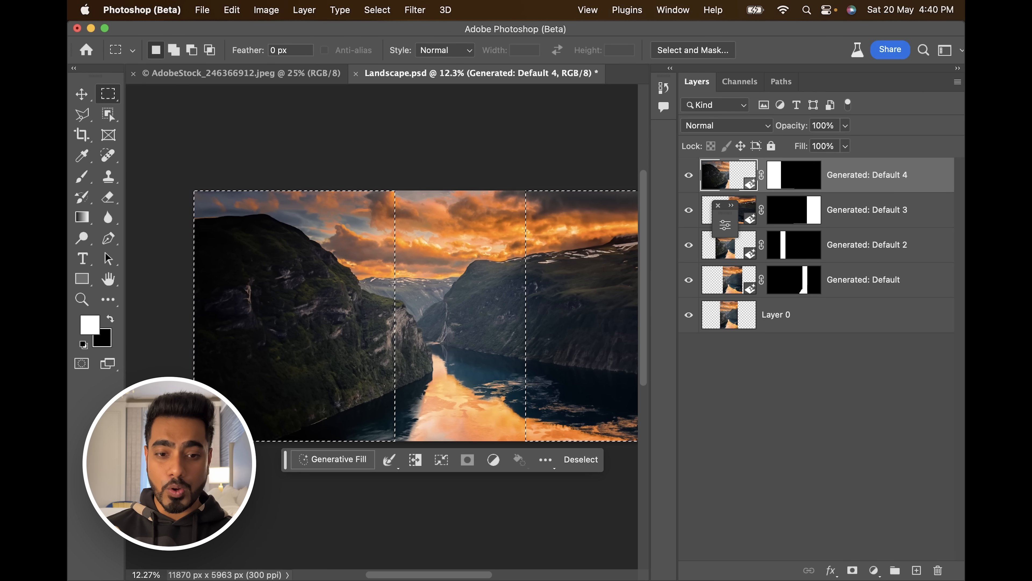
drag(407, 294, 335, 294)
key(super+d)
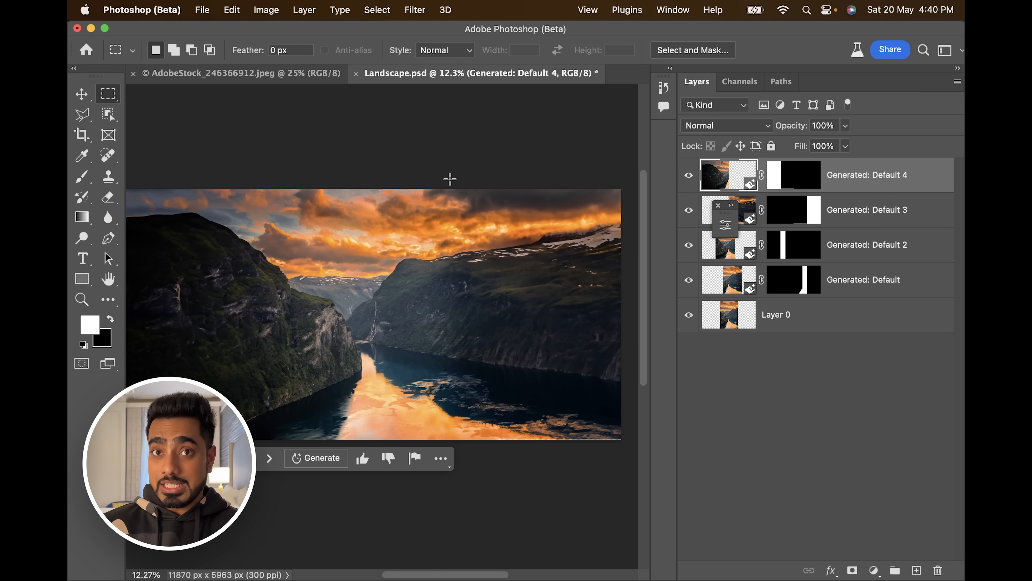
Step: Outline smaller rectangular sections of the landscape's right extension, and select the image's upper-left and lower-right corners together
drag(450, 180, 521, 331)
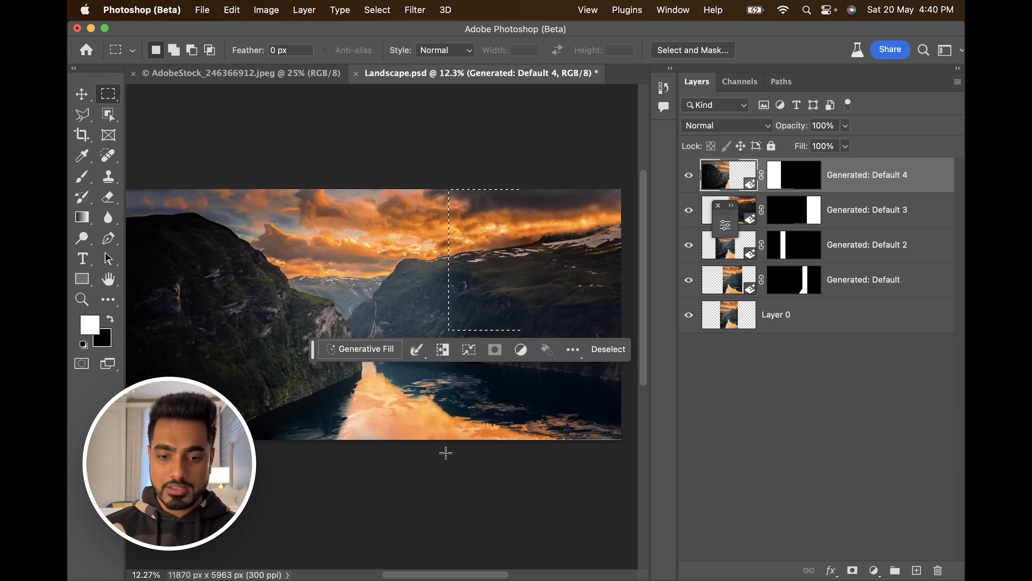
drag(446, 453, 529, 313)
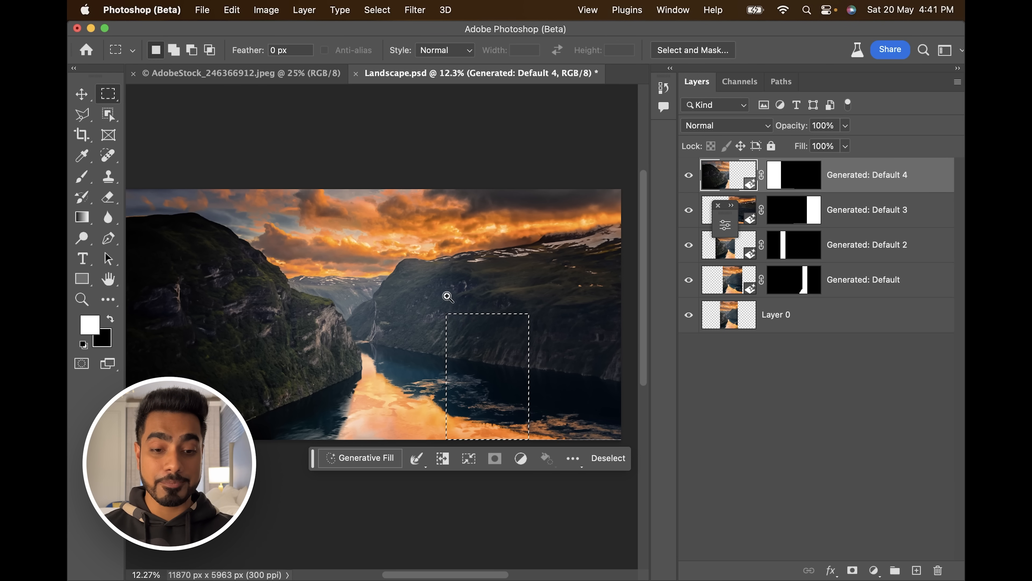
scroll(445, 296, down, 2)
drag(207, 205, 277, 287)
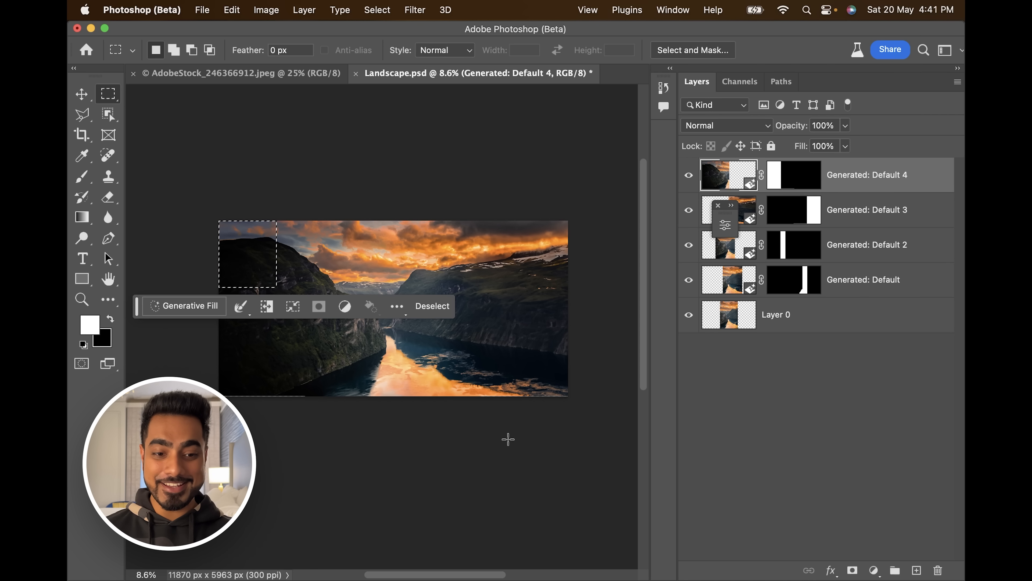
drag(513, 419, 598, 324)
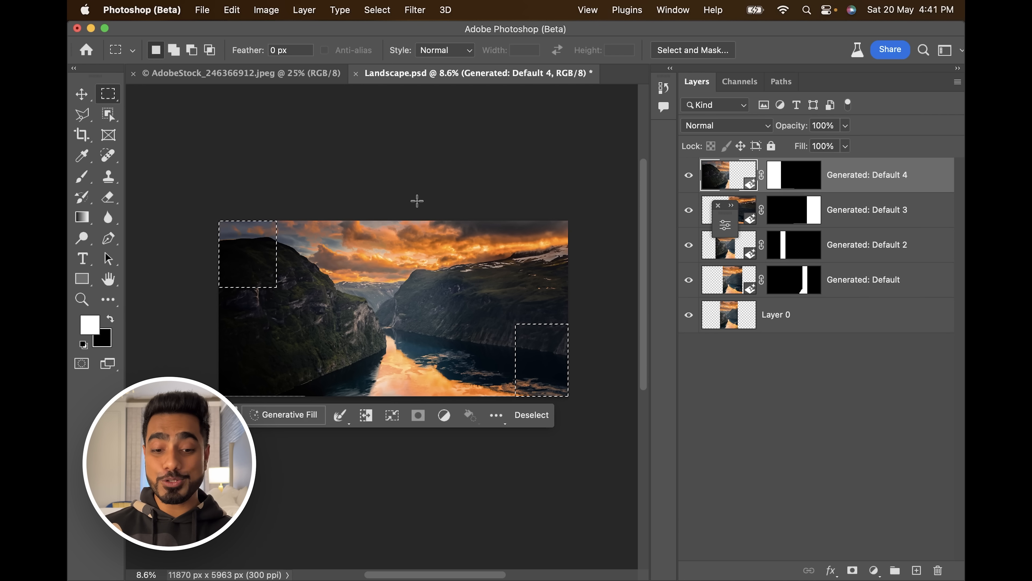
key(shift+F1)
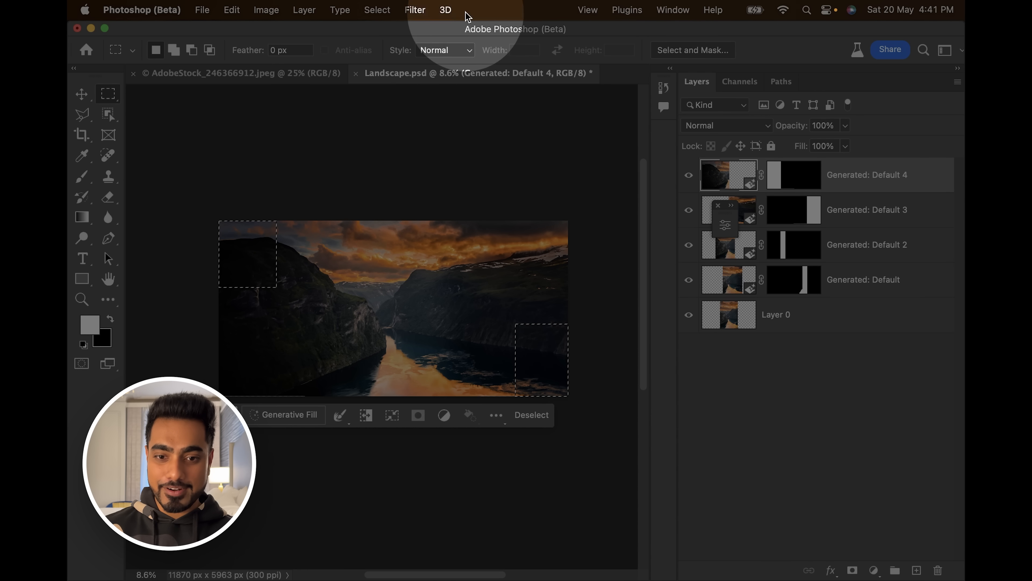
key(shift+F1)
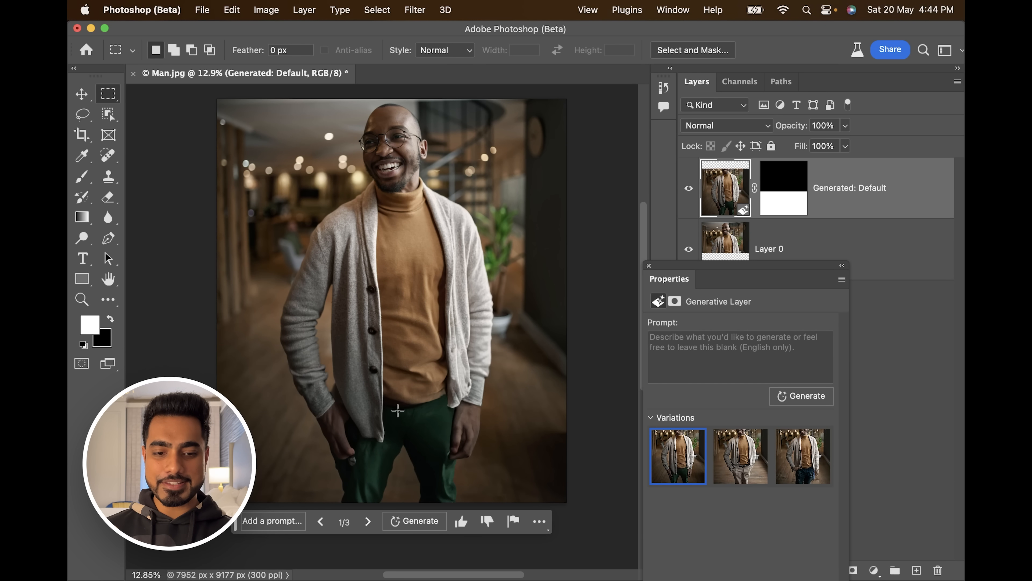
Step: Examine the man's hands and trousers in the first generated variation of Man.jpg, and view the second one
drag(311, 418, 346, 417)
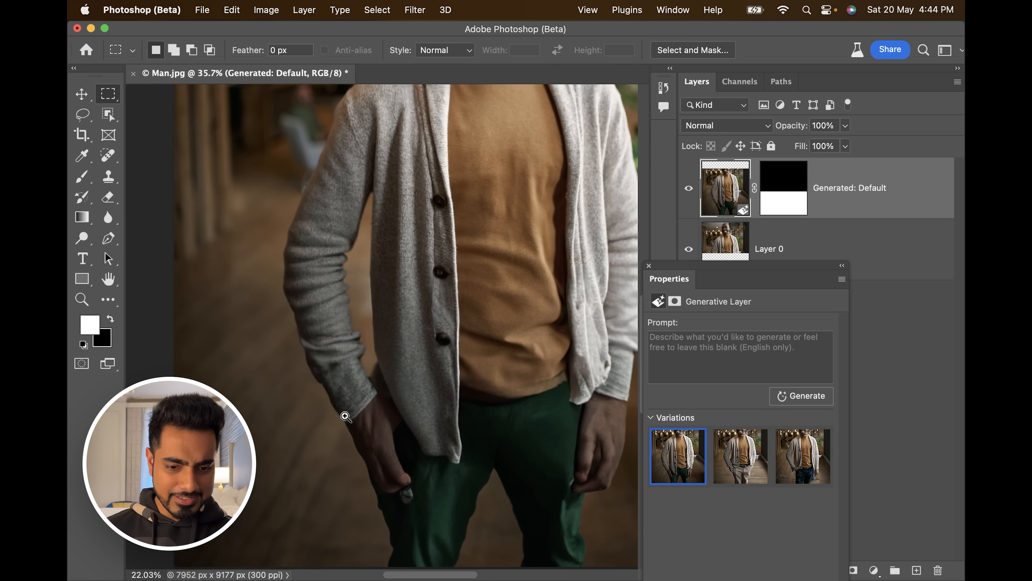
drag(459, 393, 294, 339)
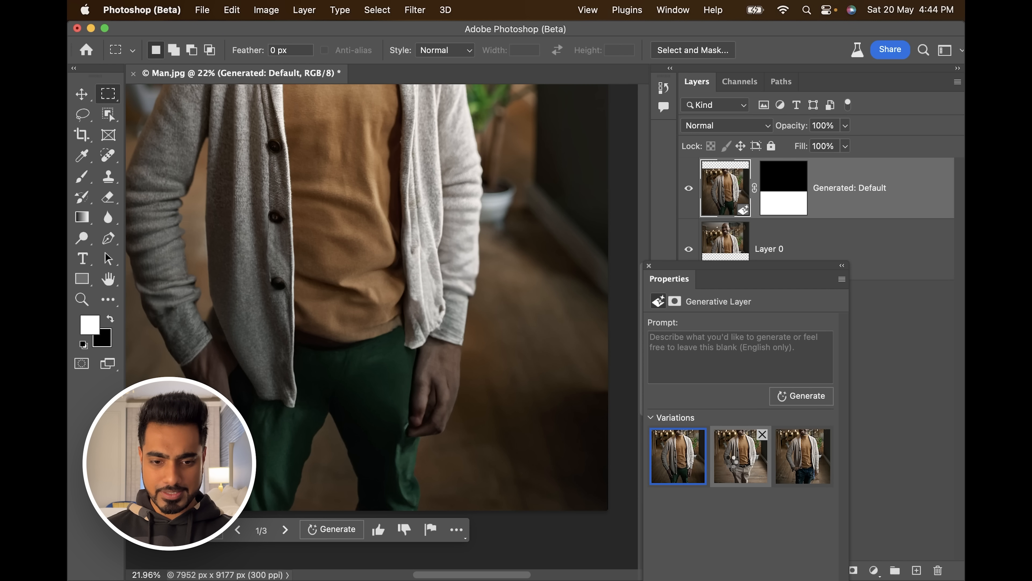
click(732, 466)
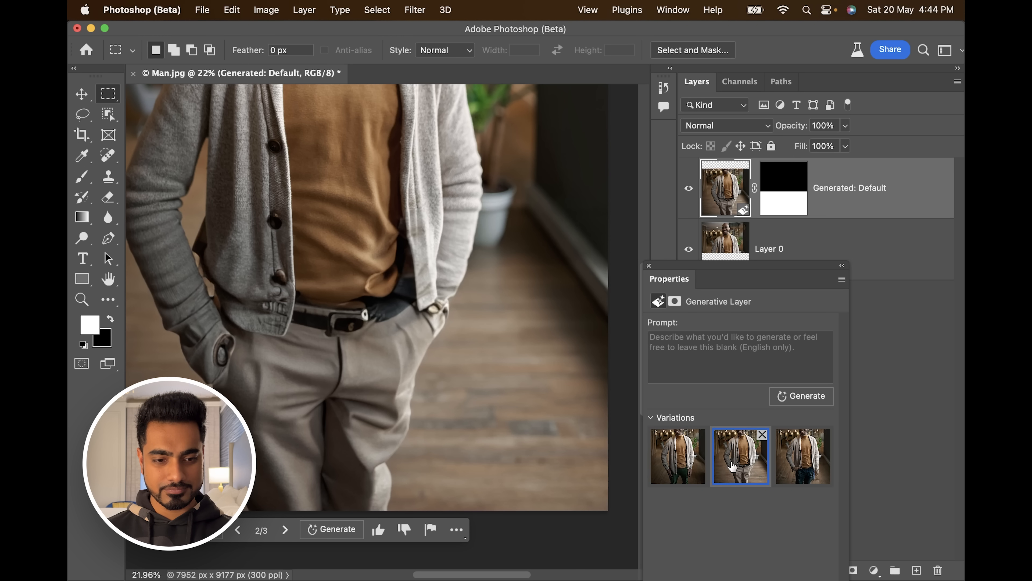
drag(312, 312, 318, 398)
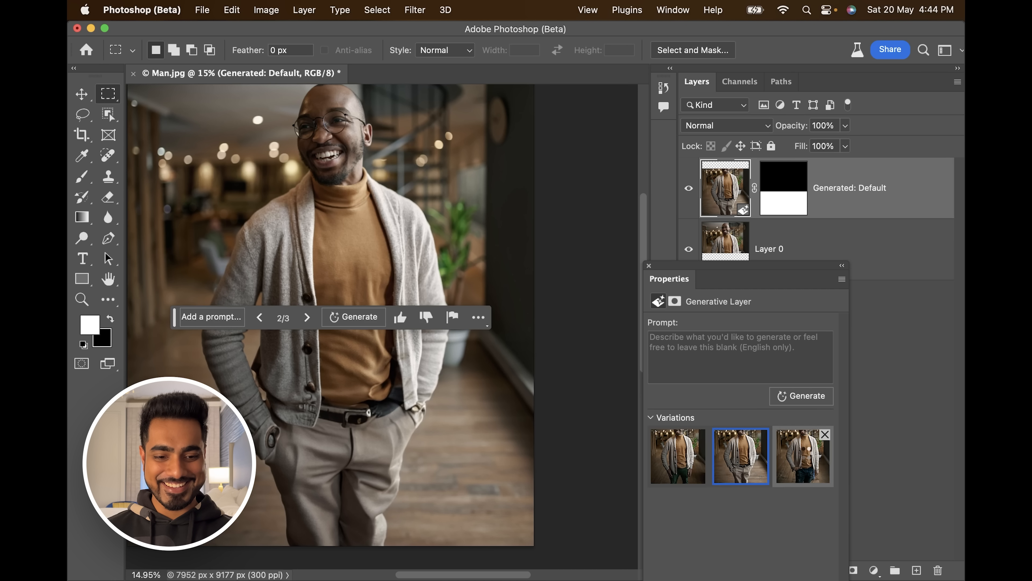
Step: Choose the third generated variation of the man's lower body and examine his hand and sleeve cuff up close
click(805, 455)
scroll(490, 456, up, 5)
drag(491, 456, 419, 338)
drag(350, 302, 536, 377)
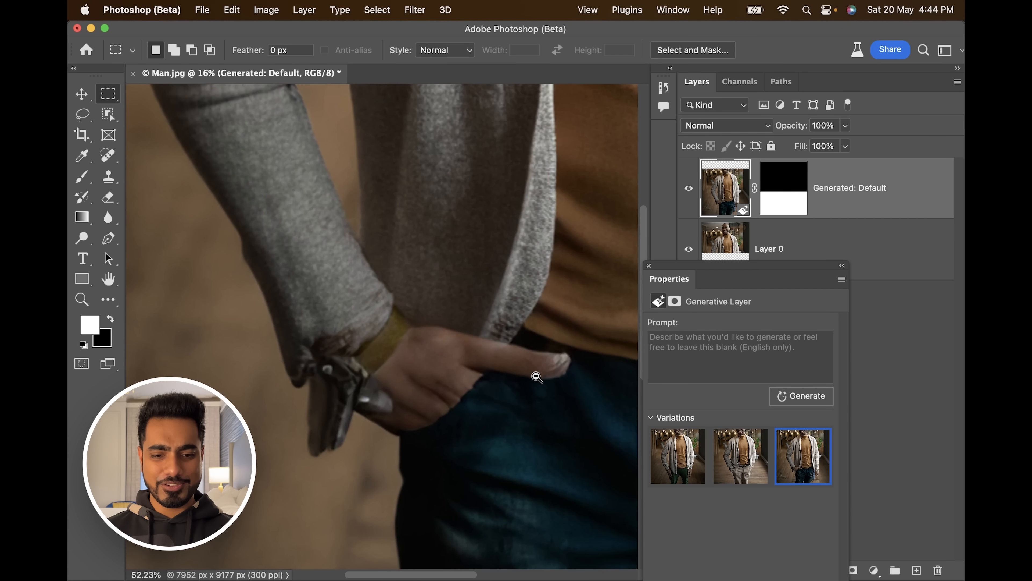